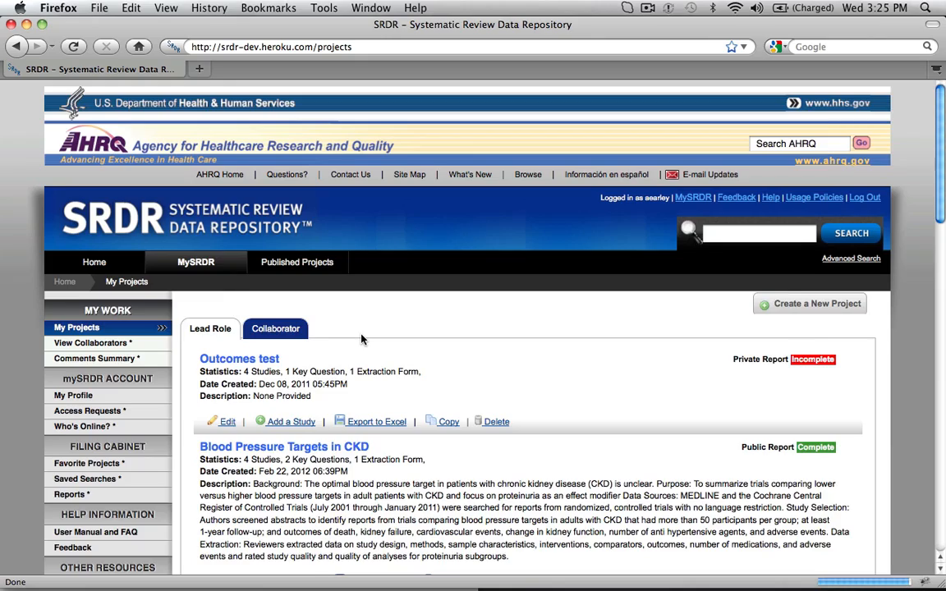
Add one individually created study to the last-listed BP in CKD project, assign both key questions to it and save.
{"action": "scroll", "coordinate": [361, 339], "scroll_direction": "down", "scroll_amount": 10}
{"action": "scroll", "coordinate": [362, 339], "scroll_direction": "down", "scroll_amount": 15}
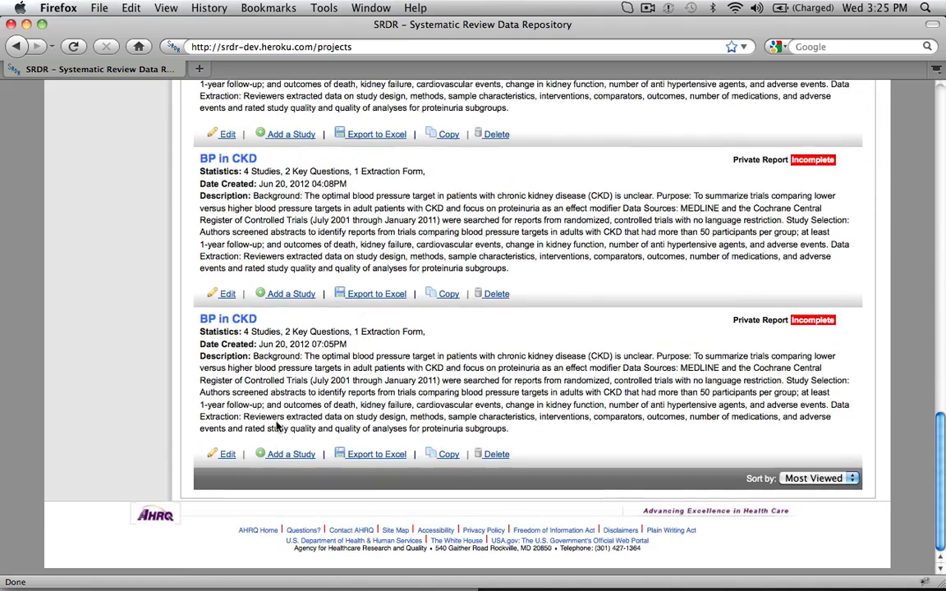
{"action": "left_click", "coordinate": [282, 456]}
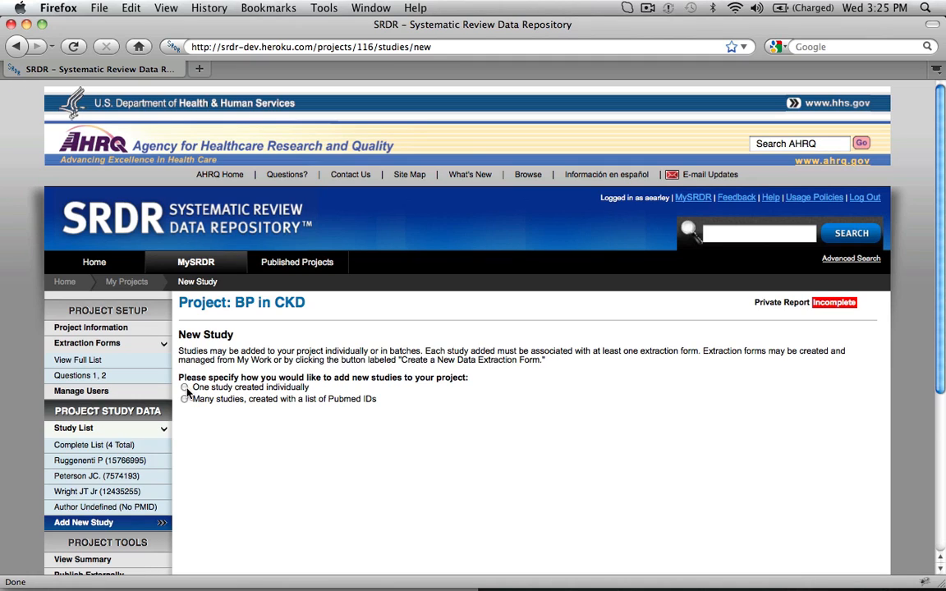
{"action": "left_click", "coordinate": [184, 388]}
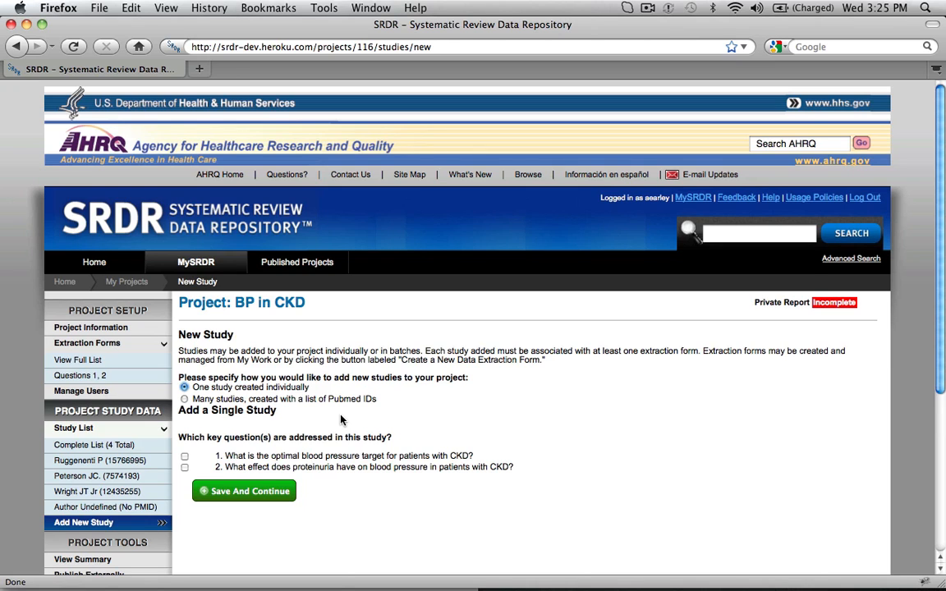
{"action": "scroll", "coordinate": [342, 420], "scroll_direction": "down", "scroll_amount": 2}
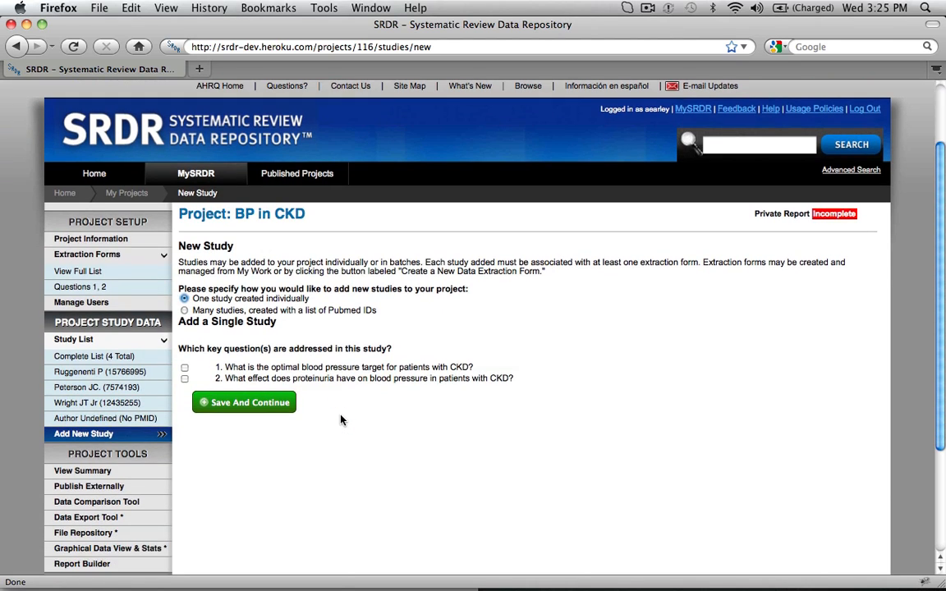
{"action": "left_click", "coordinate": [185, 369]}
{"action": "left_click", "coordinate": [184, 379]}
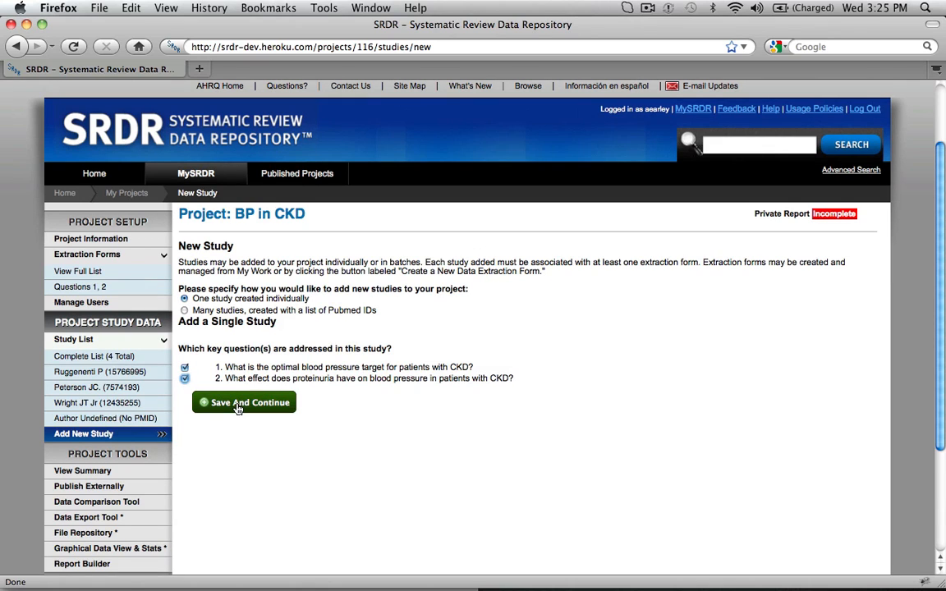
{"action": "left_click", "coordinate": [238, 403]}
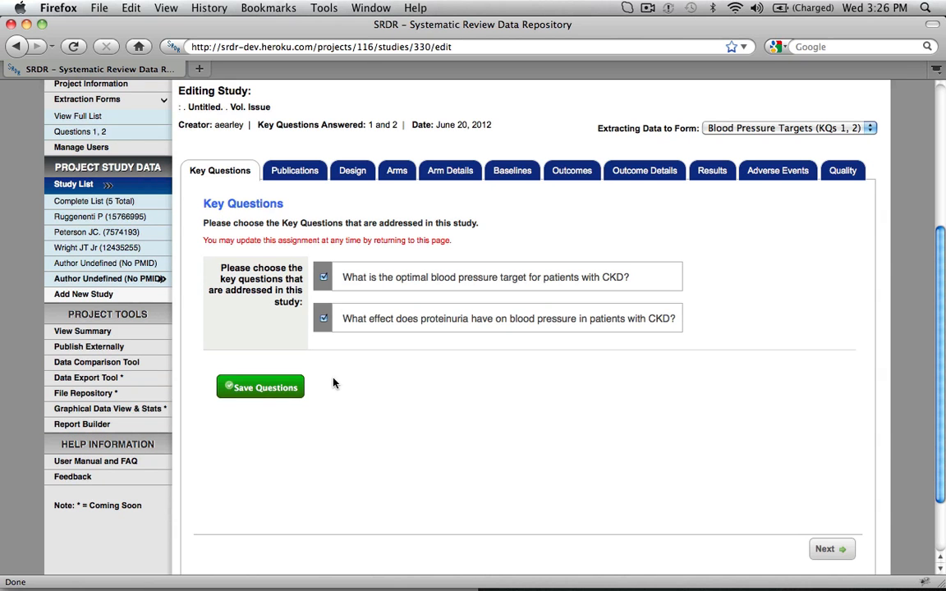
Retrieve the new study's primary publication details using PubMed ID 7574193.
{"action": "left_click", "coordinate": [820, 550]}
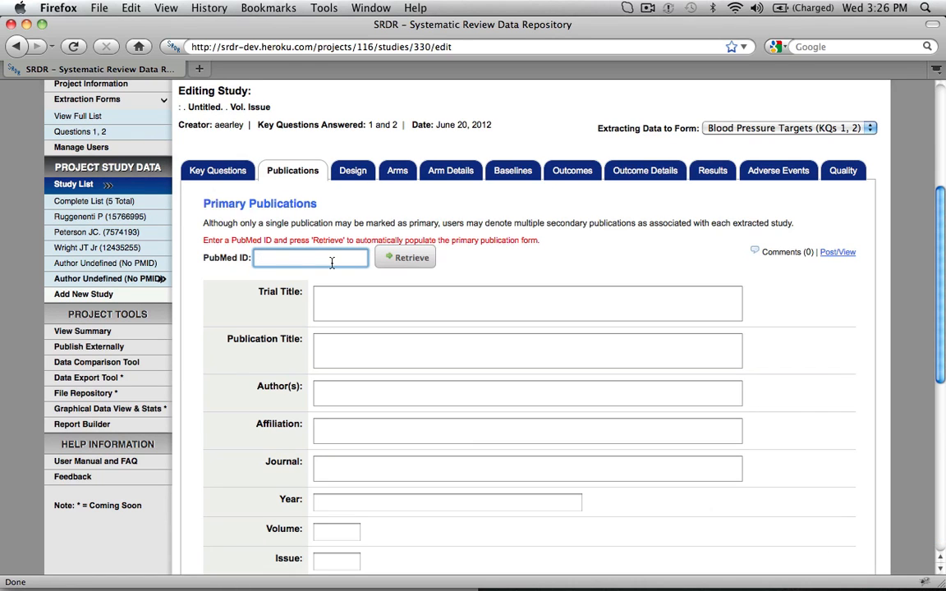
{"action": "type", "text": "757"}
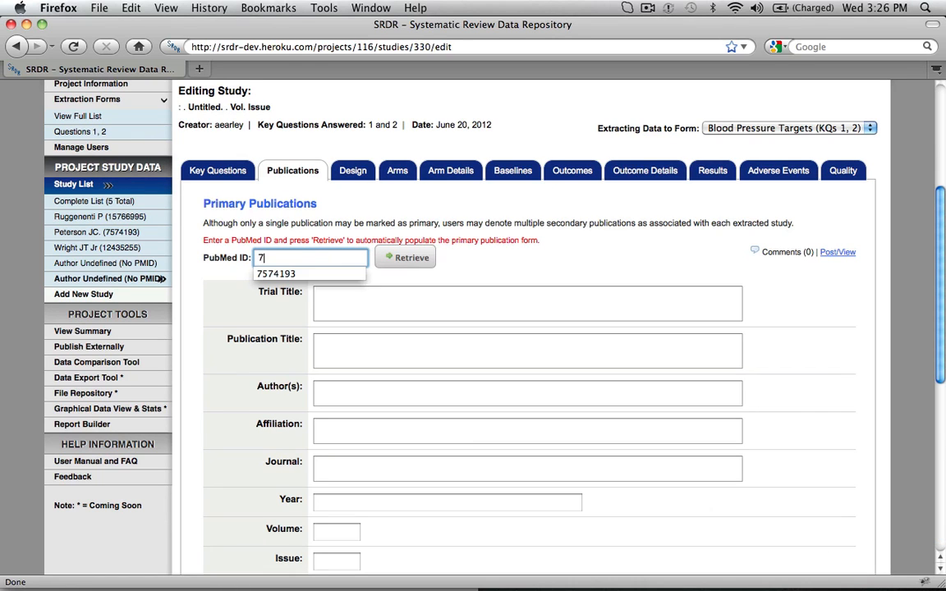
{"action": "left_click", "coordinate": [324, 275]}
{"action": "left_click", "coordinate": [399, 261]}
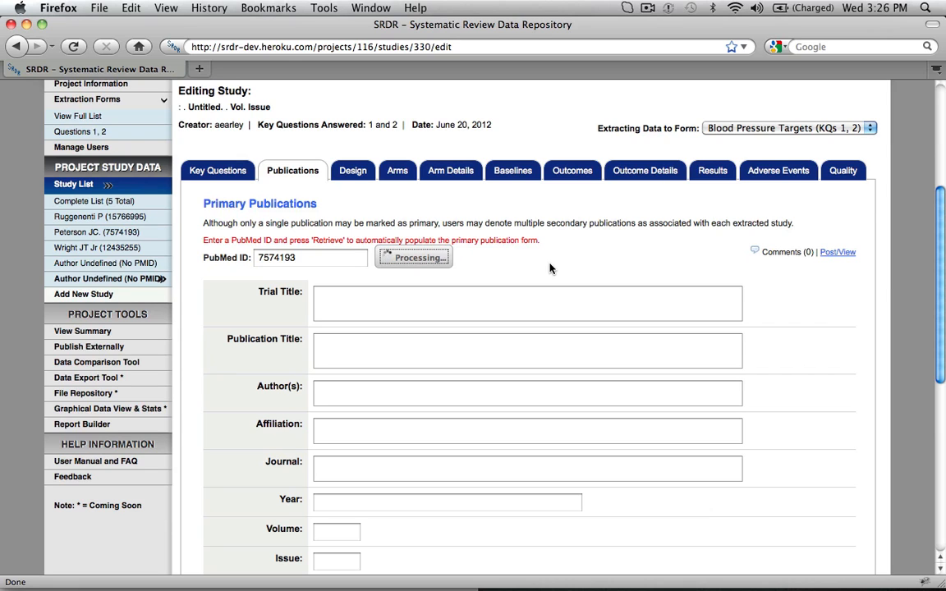
Review the retrieved publication fields, the publication identifier entry and the associated publications section of the study.
{"action": "scroll", "coordinate": [549, 266], "scroll_direction": "down", "scroll_amount": 5}
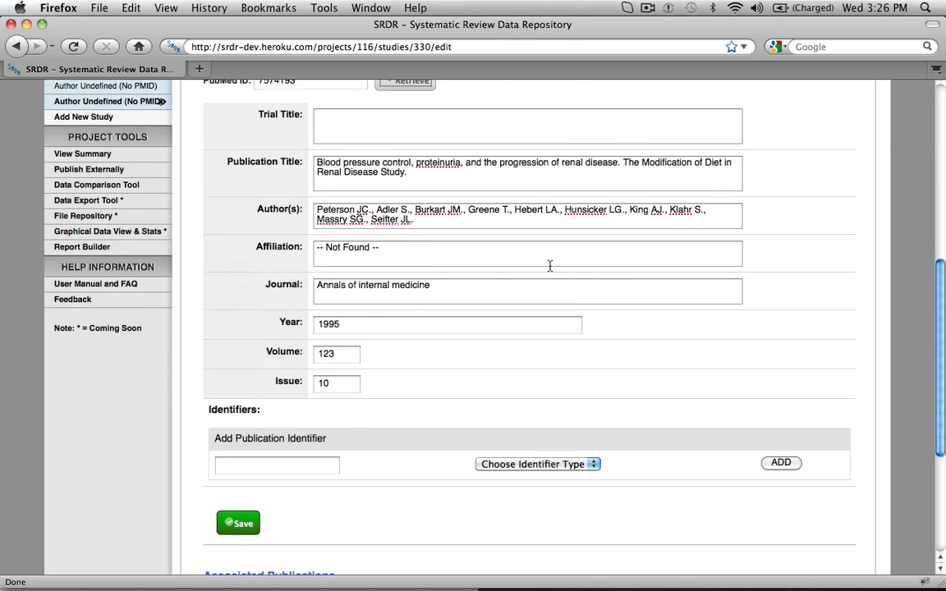
{"action": "left_click", "coordinate": [278, 438]}
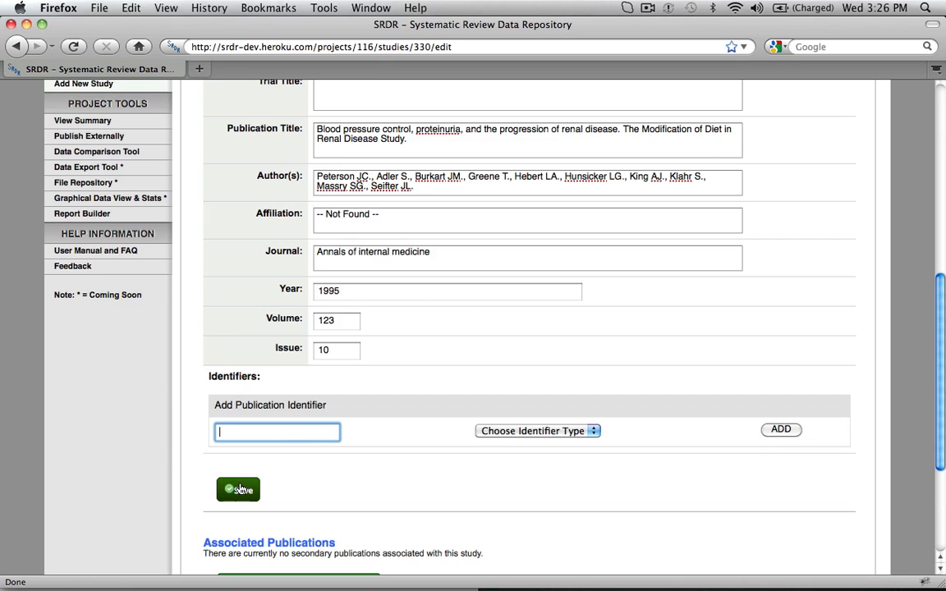
{"action": "scroll", "coordinate": [368, 488], "scroll_direction": "down", "scroll_amount": 2}
{"action": "scroll", "coordinate": [368, 488], "scroll_direction": "down", "scroll_amount": 1}
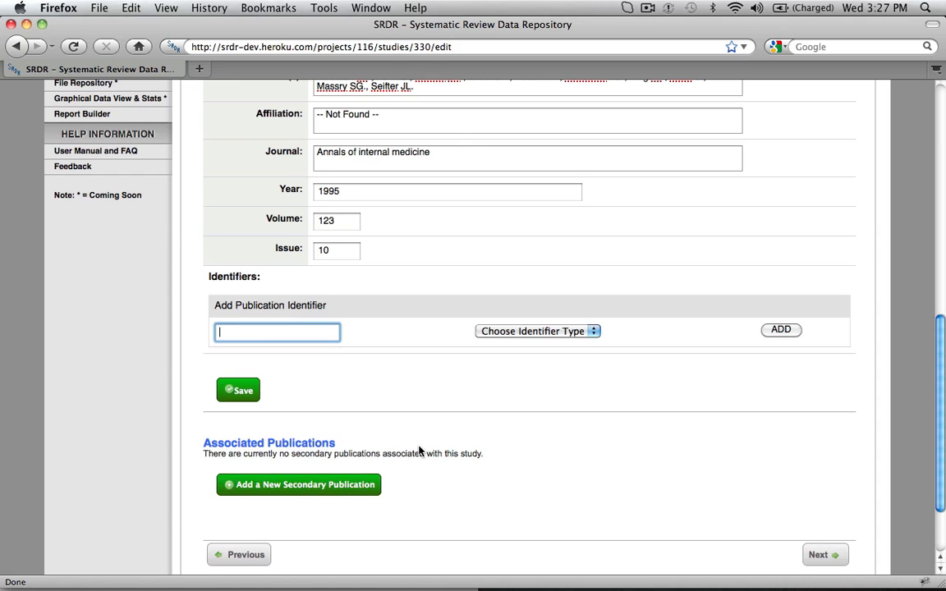
{"action": "scroll", "coordinate": [482, 450], "scroll_direction": "up", "scroll_amount": 7}
{"action": "scroll", "coordinate": [482, 448], "scroll_direction": "up", "scroll_amount": 1}
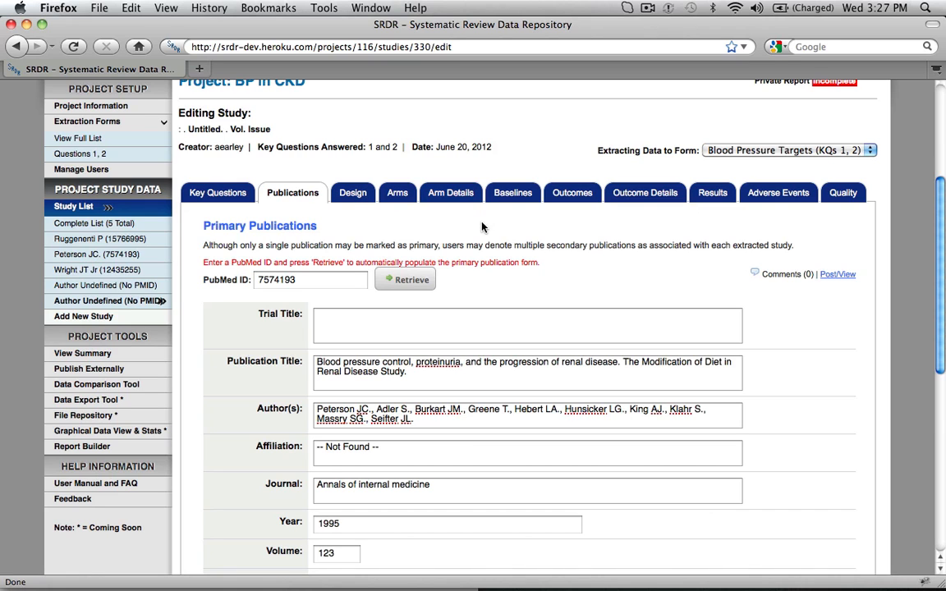
{"action": "scroll", "coordinate": [736, 324], "scroll_direction": "down", "scroll_amount": 2}
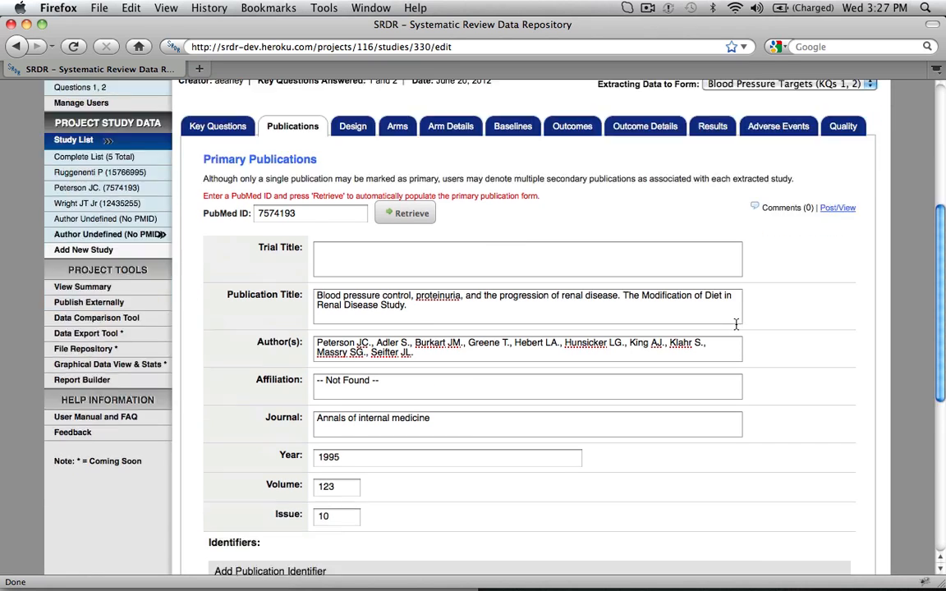
{"action": "scroll", "coordinate": [739, 337], "scroll_direction": "down", "scroll_amount": 8}
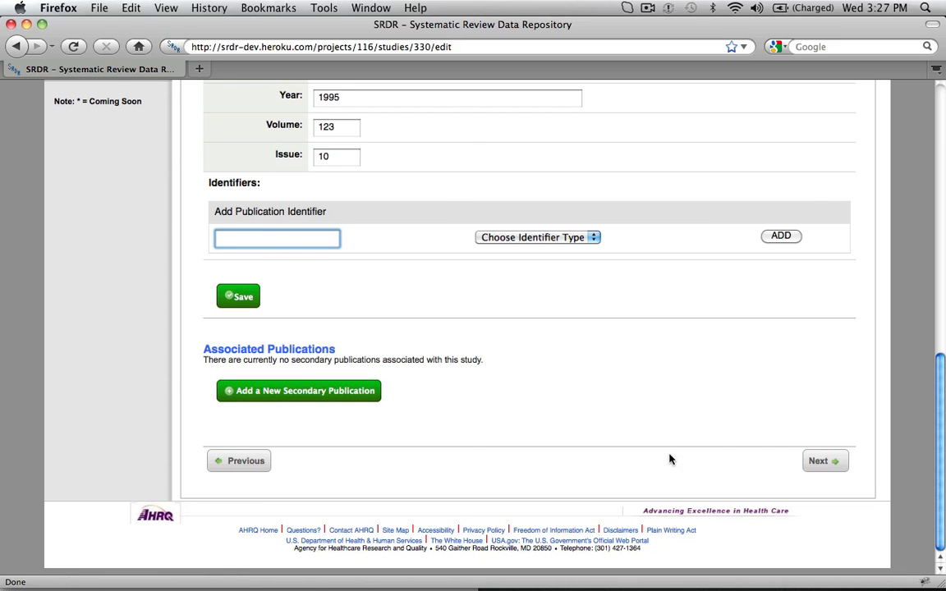
In the study design details, set the study type to RCT and paste the inclusion criteria starting with "Age 18-70 y, SCr 1.2-7.0 mg/dL for women".
{"action": "left_click", "coordinate": [834, 460]}
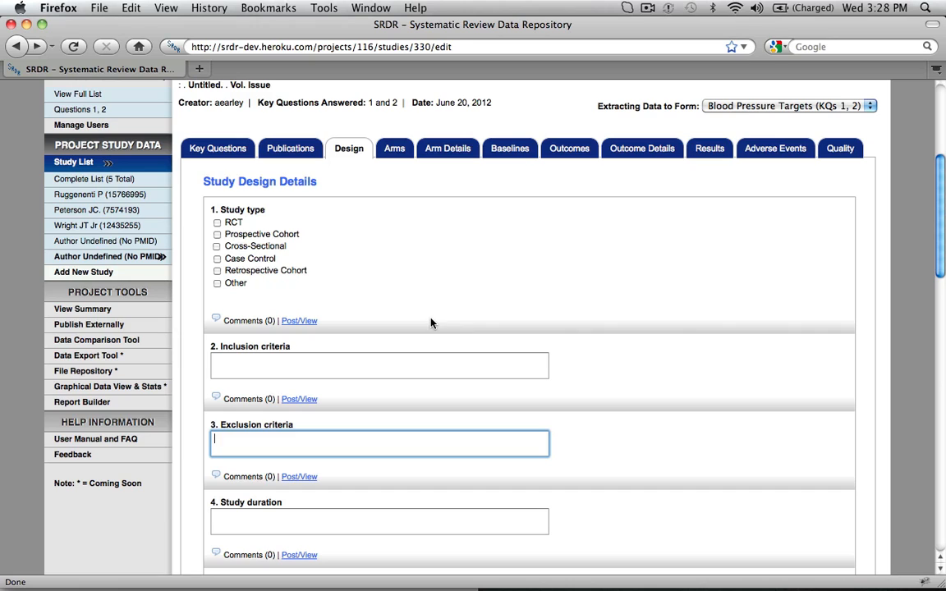
{"action": "left_click", "coordinate": [217, 222]}
{"action": "right_click", "coordinate": [272, 361]}
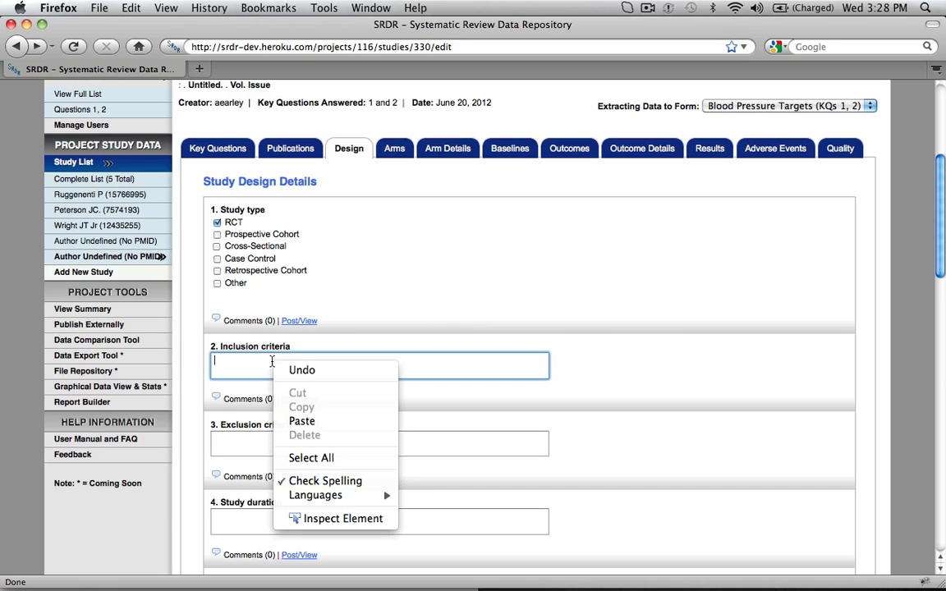
{"action": "left_click", "coordinate": [290, 421]}
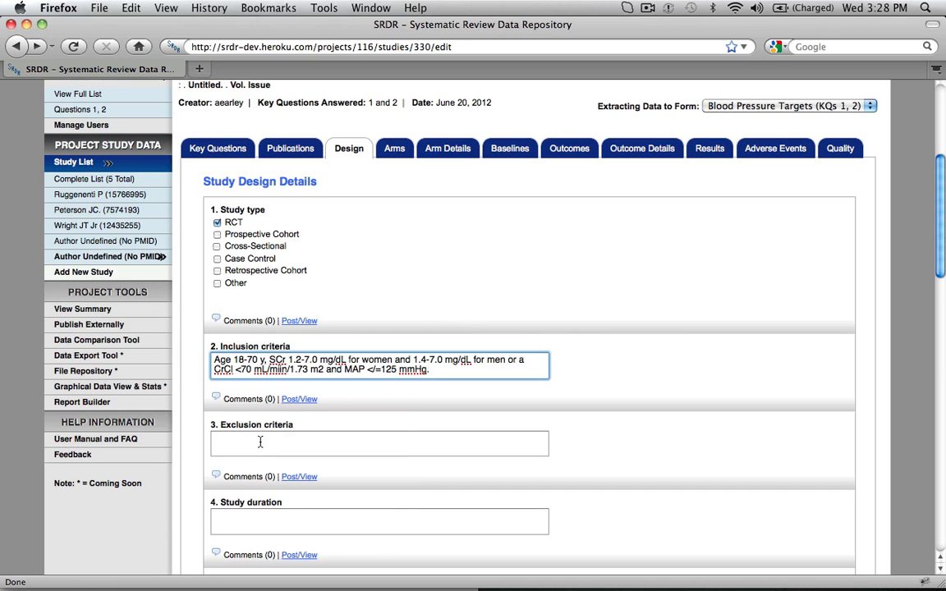
Enter 4y as the study duration and nd as the exclusion criteria, and save the design data.
{"action": "left_click", "coordinate": [260, 442]}
{"action": "left_click", "coordinate": [244, 520]}
{"action": "type", "text": "4y"}
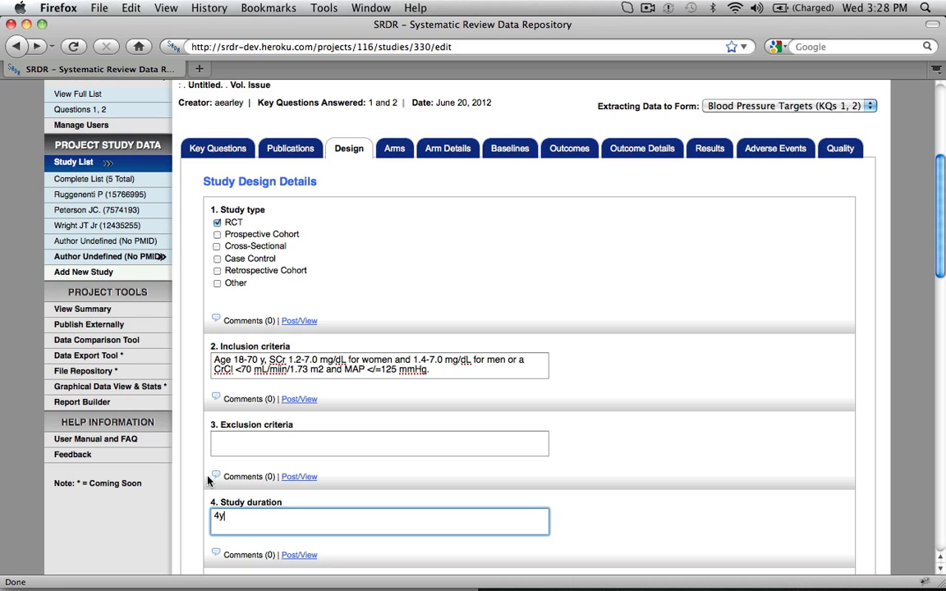
{"action": "left_click", "coordinate": [243, 438]}
{"action": "type", "text": "NR"}
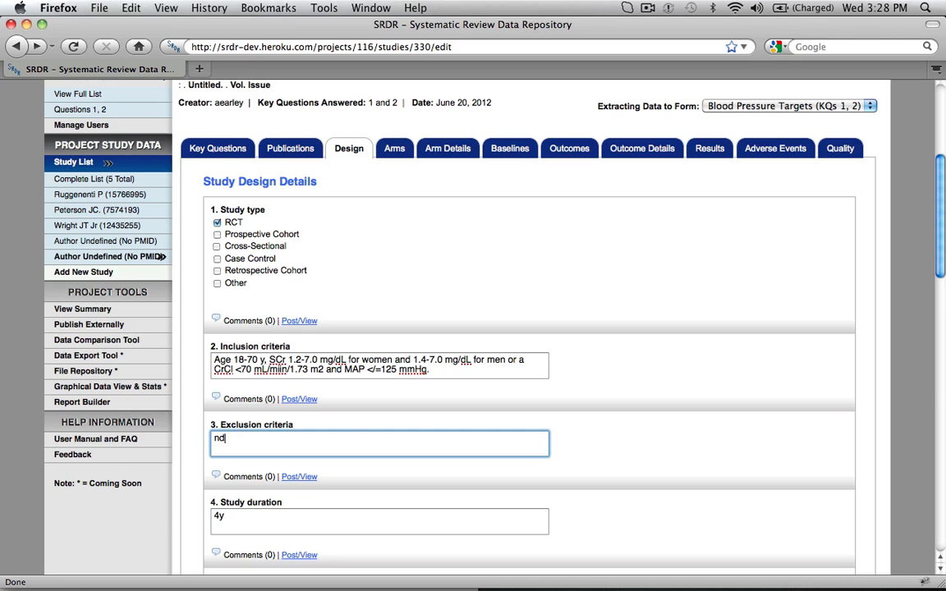
{"action": "scroll", "coordinate": [243, 444], "scroll_direction": "down", "scroll_amount": 15}
{"action": "left_click", "coordinate": [248, 415]}
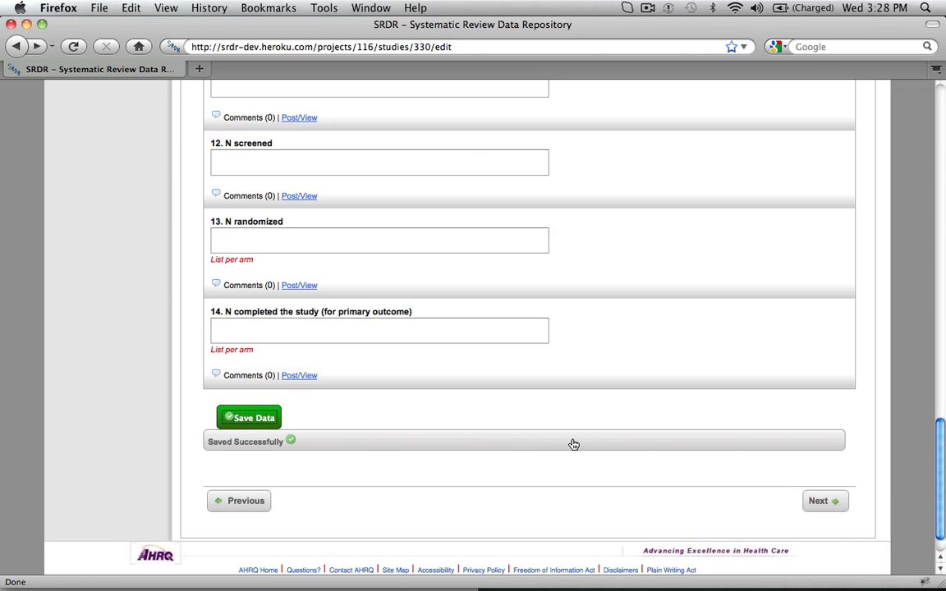
Add a study arm using the suggested title Usual BP target and save it with its default description.
{"action": "scroll", "coordinate": [652, 440], "scroll_direction": "up", "scroll_amount": 15}
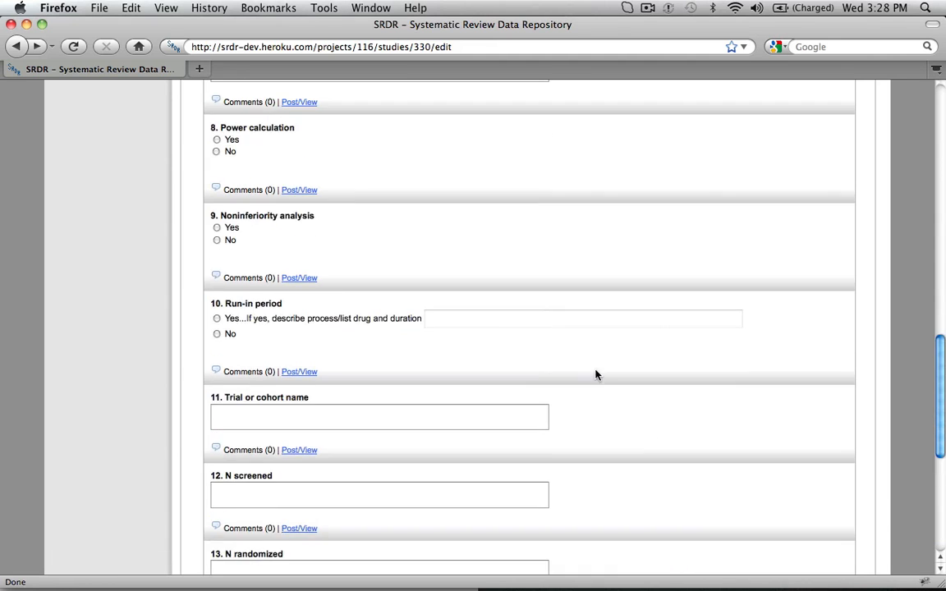
{"action": "left_click", "coordinate": [402, 257]}
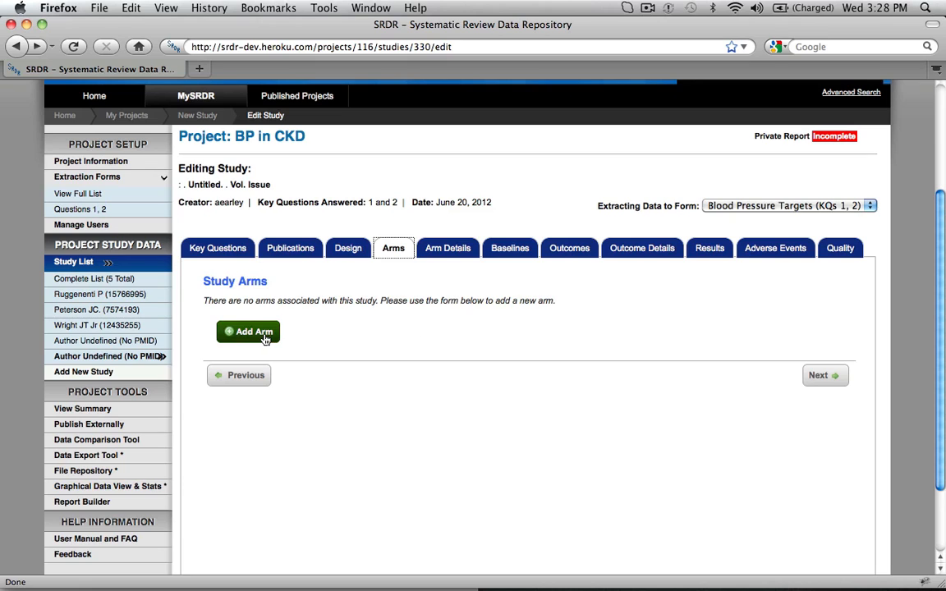
{"action": "left_click", "coordinate": [266, 340]}
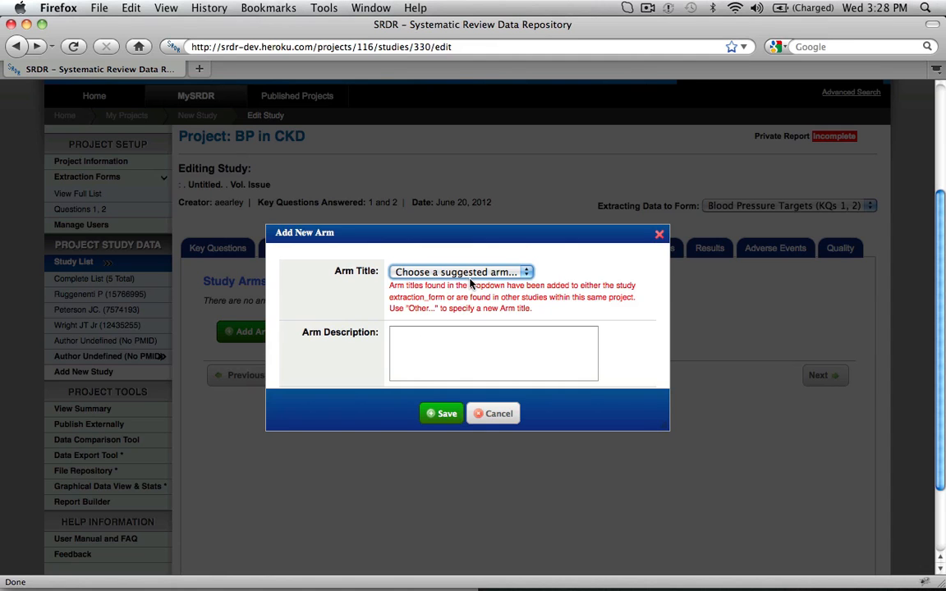
{"action": "left_click", "coordinate": [470, 273]}
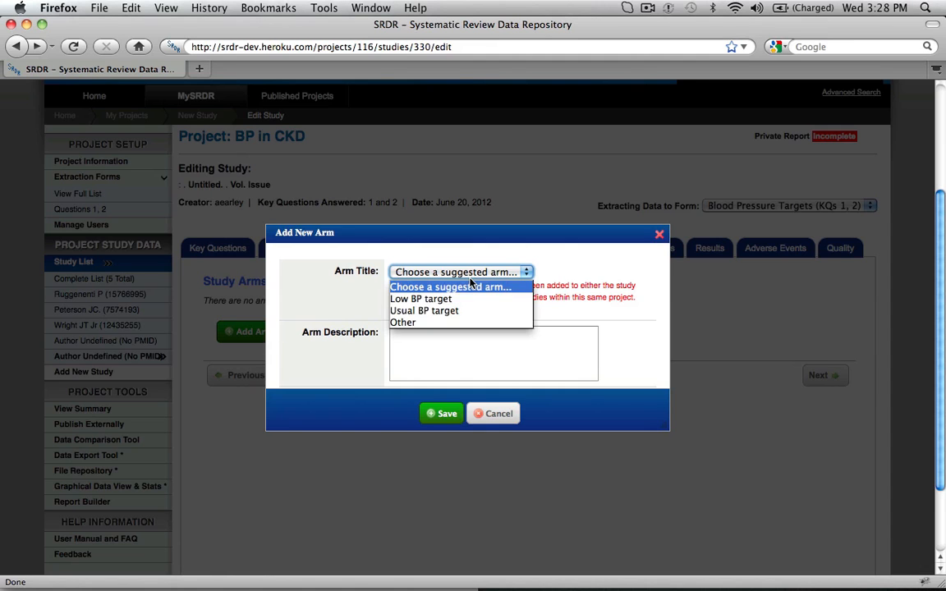
{"action": "left_click", "coordinate": [472, 310]}
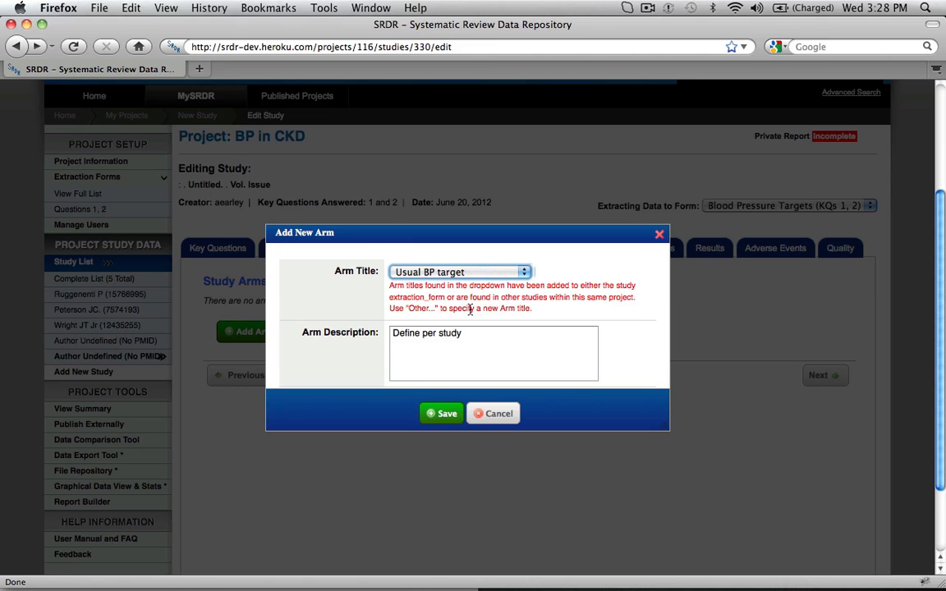
{"action": "left_click", "coordinate": [445, 413]}
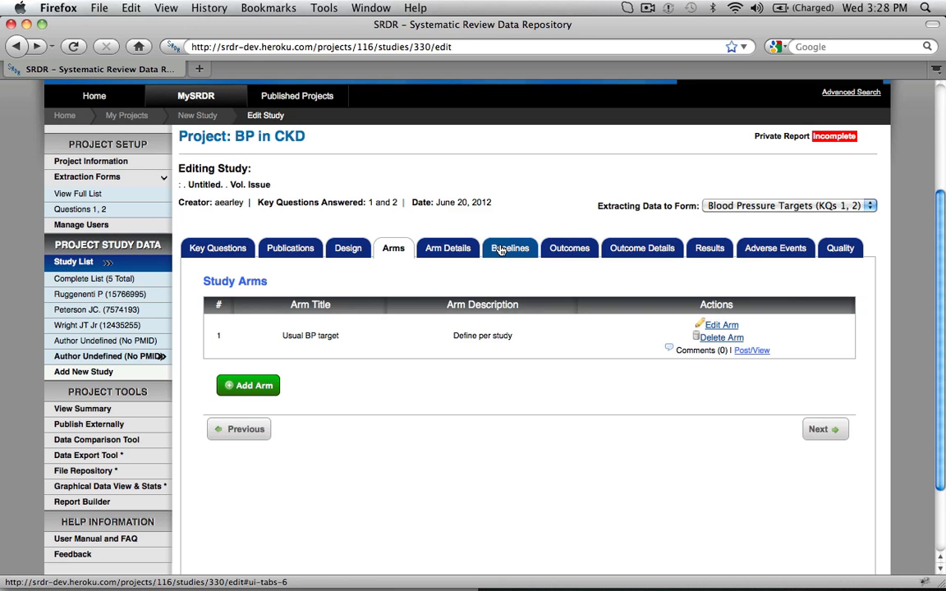
In the baseline characteristics, enter N 345 and mean age 54 for the Usual BP target arm.
{"action": "left_click", "coordinate": [501, 248]}
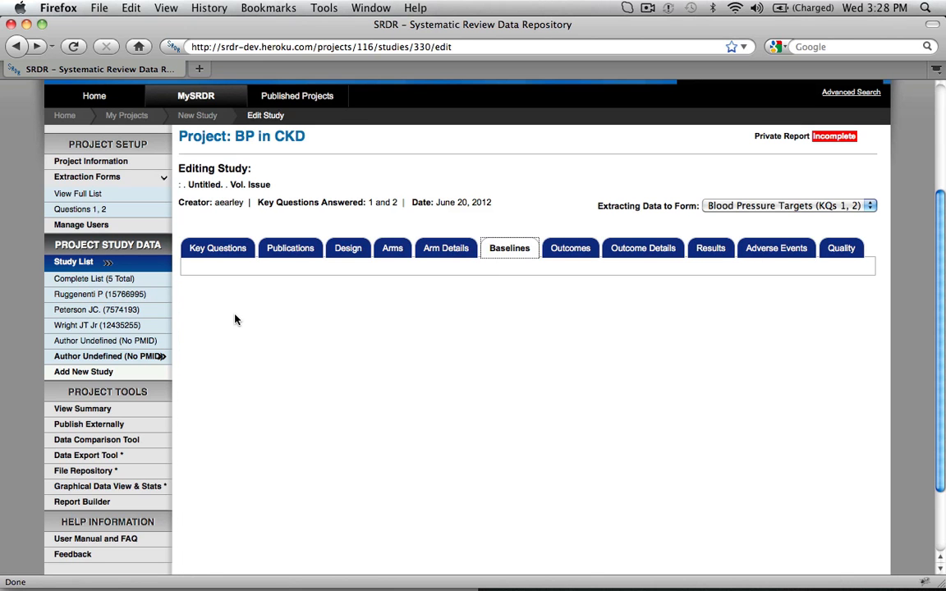
{"action": "left_click", "coordinate": [261, 380]}
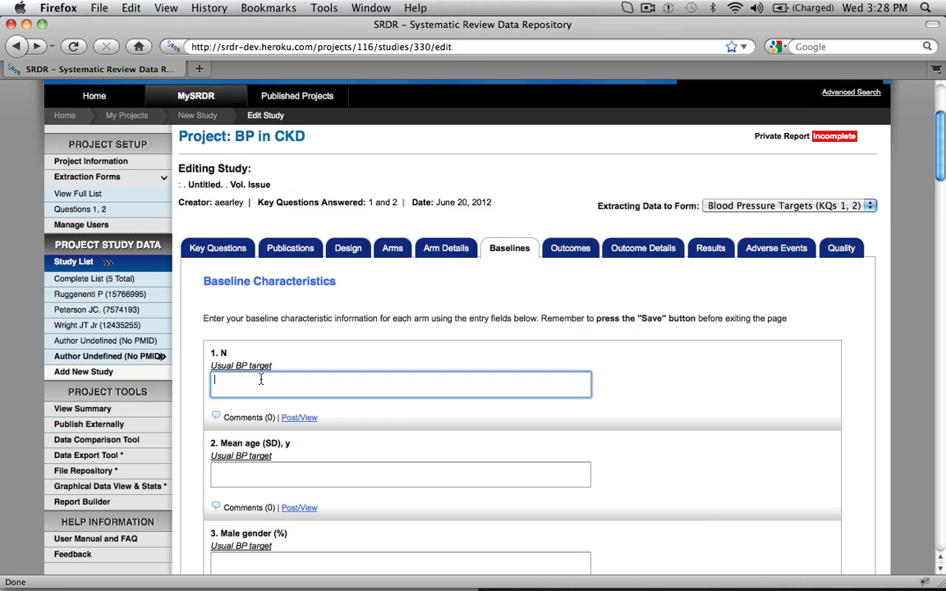
{"action": "type", "text": "345"}
{"action": "left_click", "coordinate": [280, 476]}
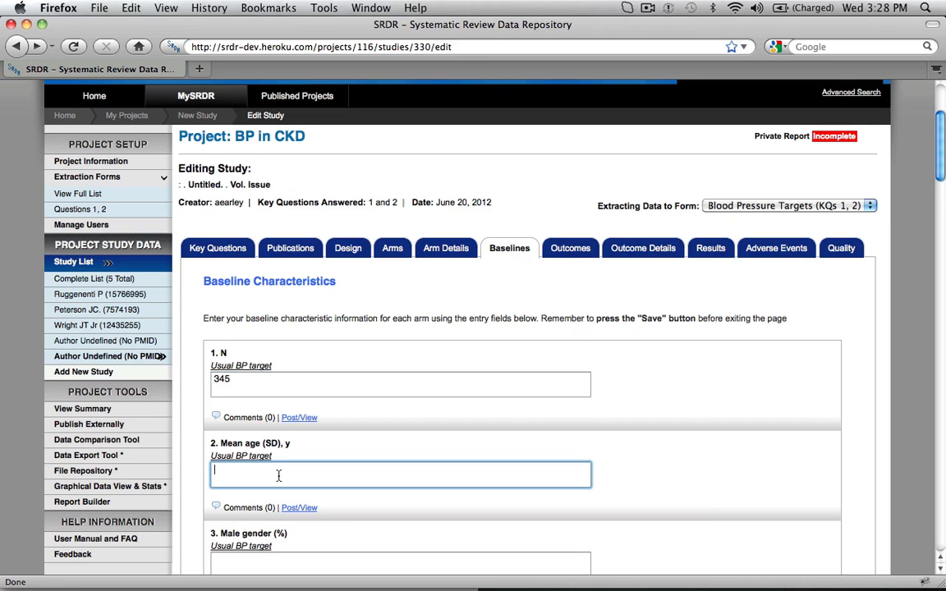
{"action": "type", "text": "54"}
{"action": "scroll", "coordinate": [378, 477], "scroll_direction": "down", "scroll_amount": 3}
Open the outcomes list of the study with PMID 7574193 in the BP in CKD project.
{"action": "left_click", "coordinate": [96, 188]}
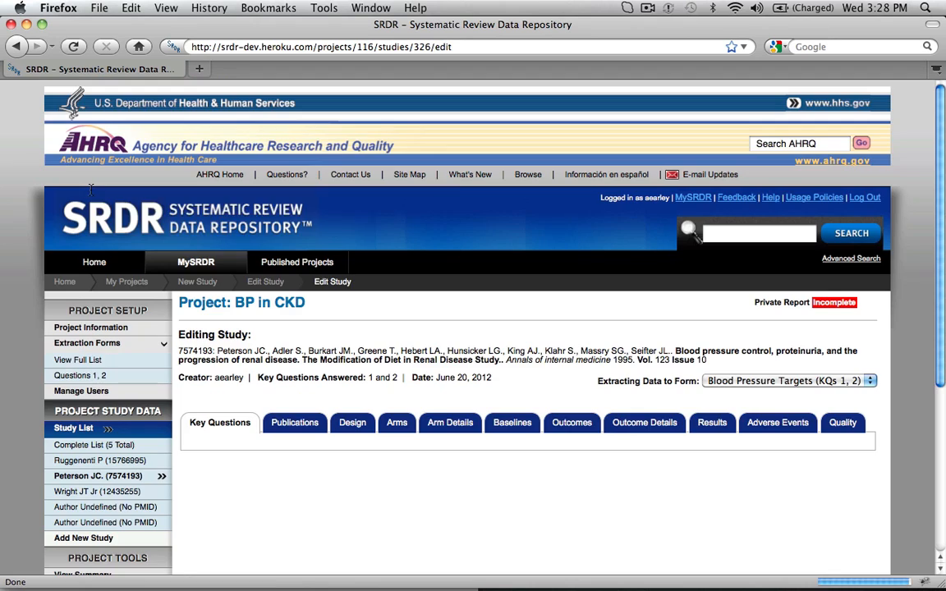
{"action": "scroll", "coordinate": [682, 386], "scroll_direction": "down", "scroll_amount": 5}
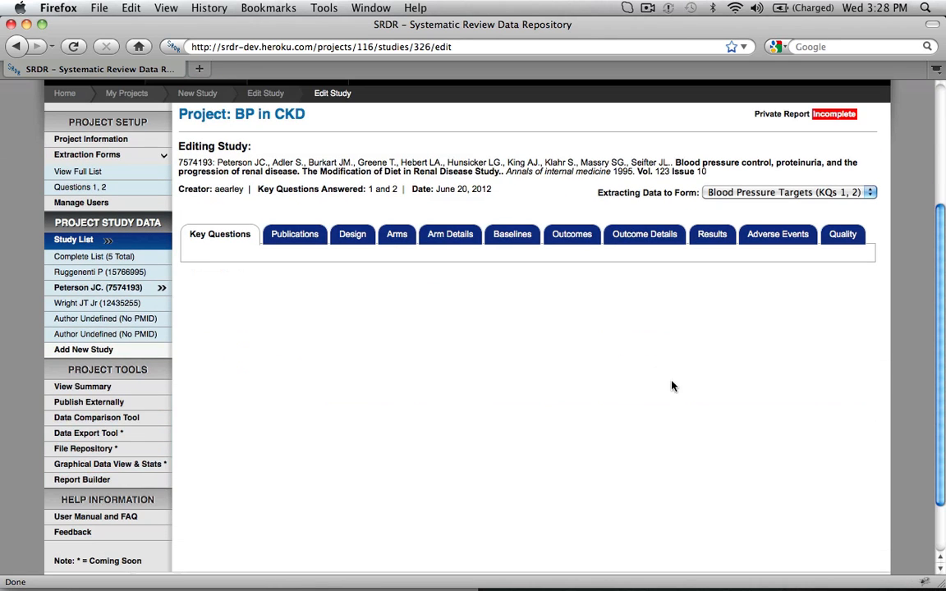
{"action": "left_click", "coordinate": [572, 236]}
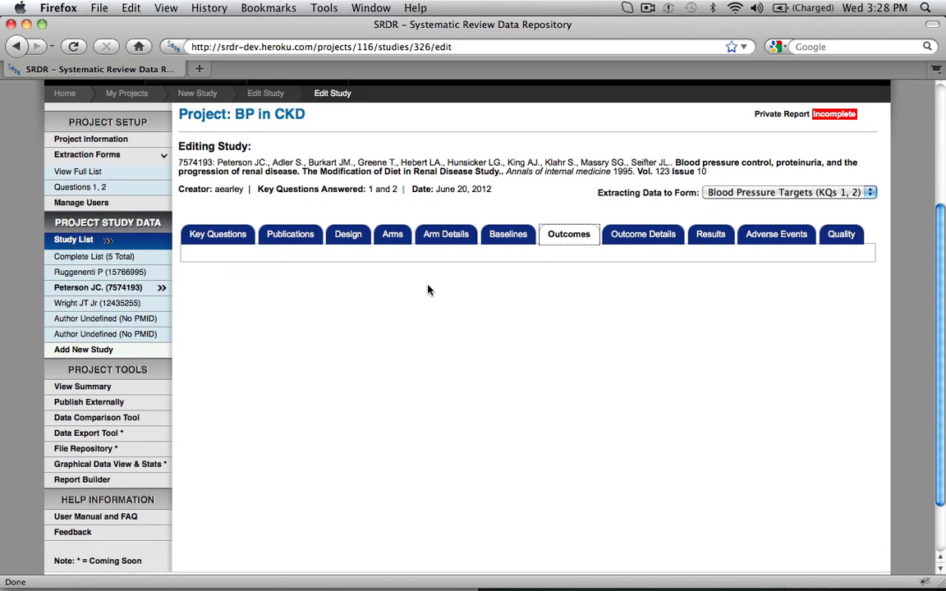
{"action": "scroll", "coordinate": [427, 346], "scroll_direction": "down", "scroll_amount": 2}
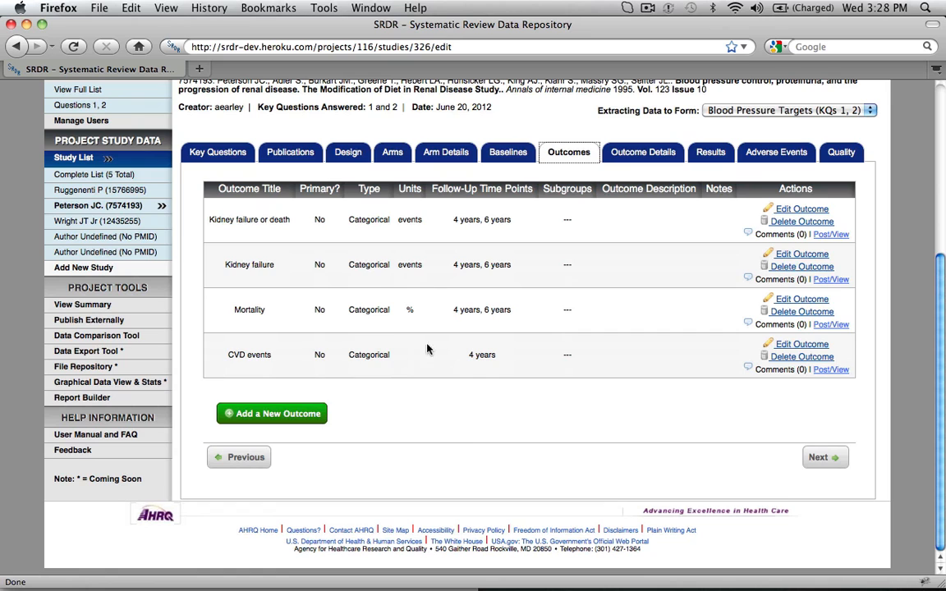
Start a new outcome with the suggested title Kidney failure and set its units to %.
{"action": "left_click", "coordinate": [292, 417]}
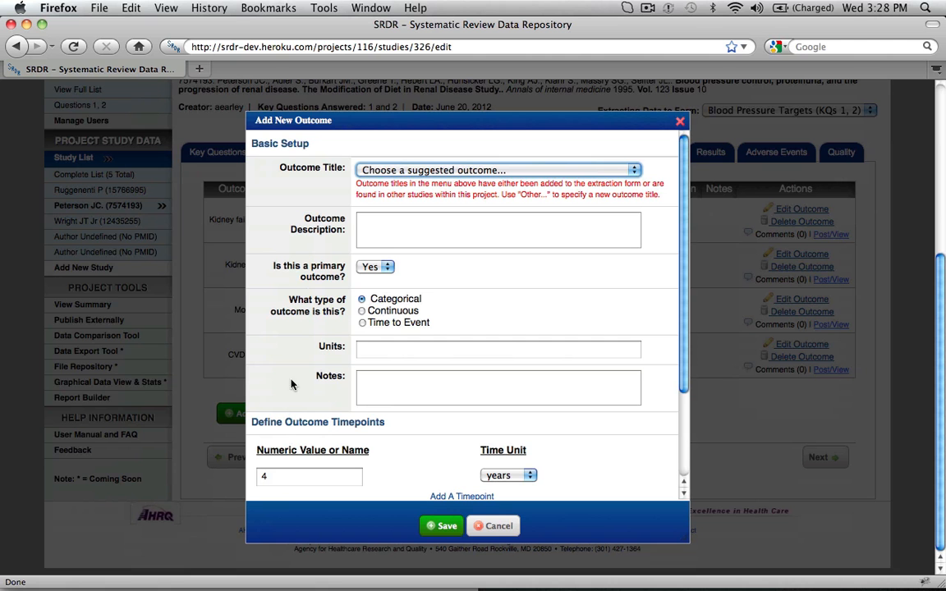
{"action": "left_click", "coordinate": [401, 169]}
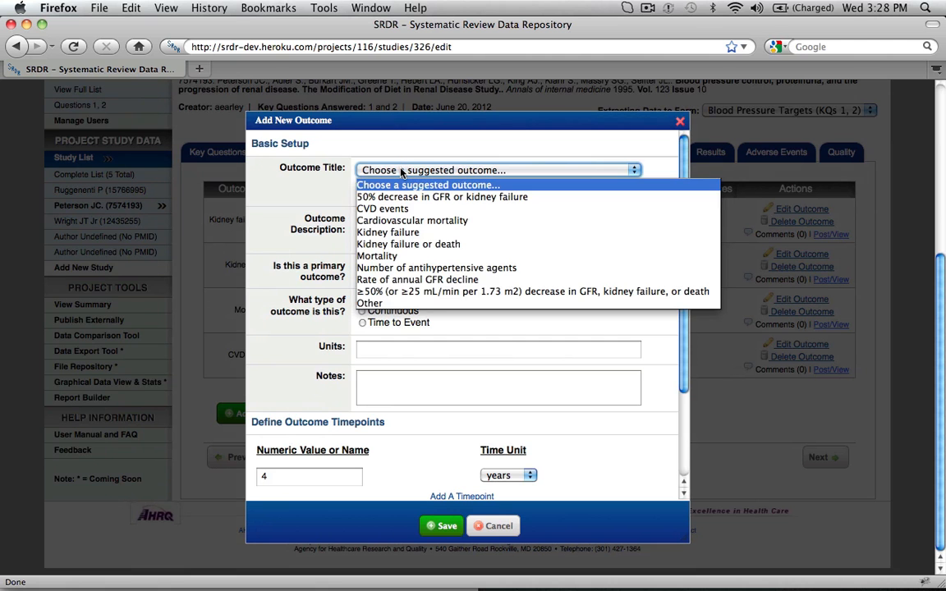
{"action": "left_click", "coordinate": [401, 234]}
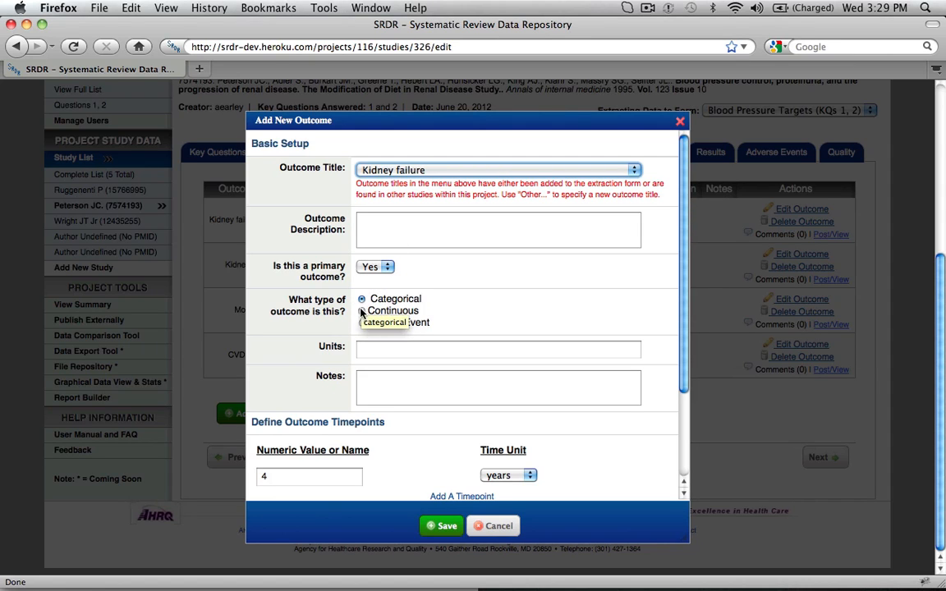
{"action": "left_click", "coordinate": [369, 353]}
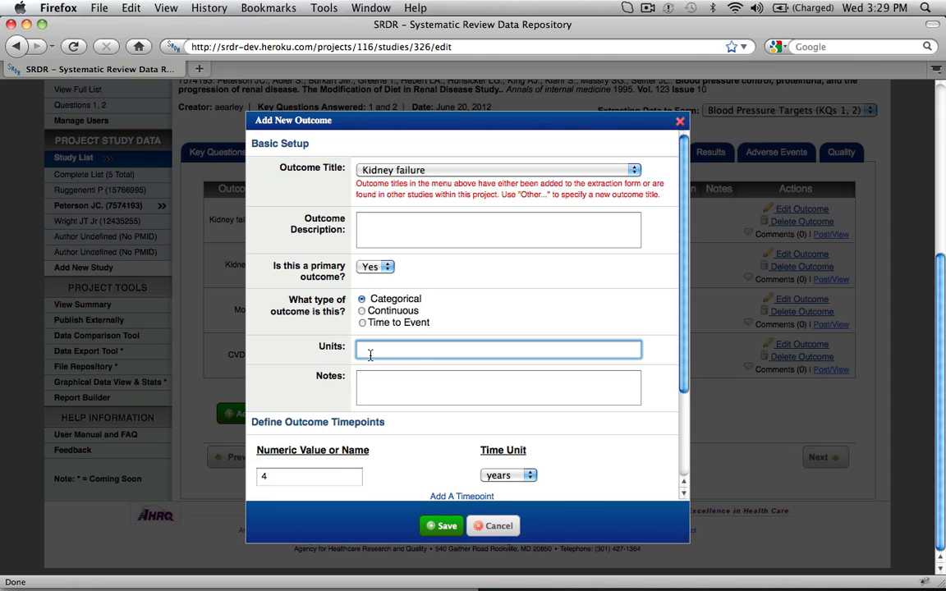
{"action": "type", "text": "%"}
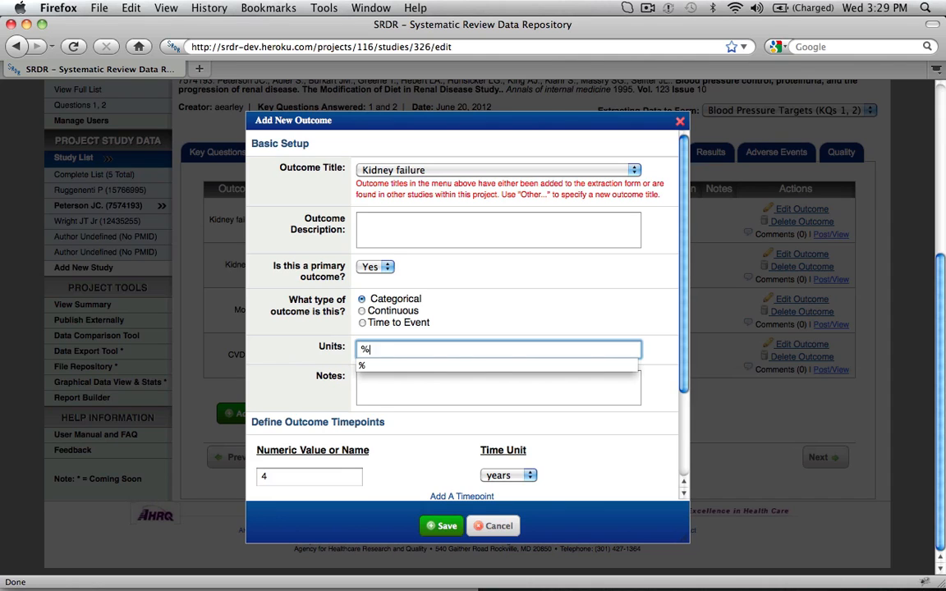
{"action": "left_click", "coordinate": [375, 364]}
Add a second timepoint of 6 years to the new Kidney failure outcome.
{"action": "scroll", "coordinate": [421, 415], "scroll_direction": "down", "scroll_amount": 3}
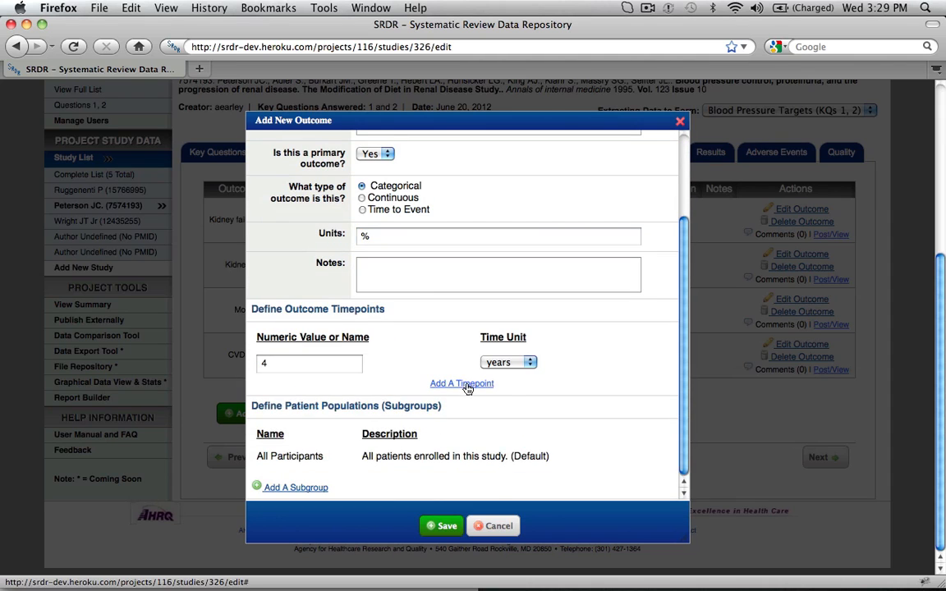
{"action": "left_click", "coordinate": [464, 384]}
{"action": "left_click", "coordinate": [299, 392]}
{"action": "type", "text": "6"}
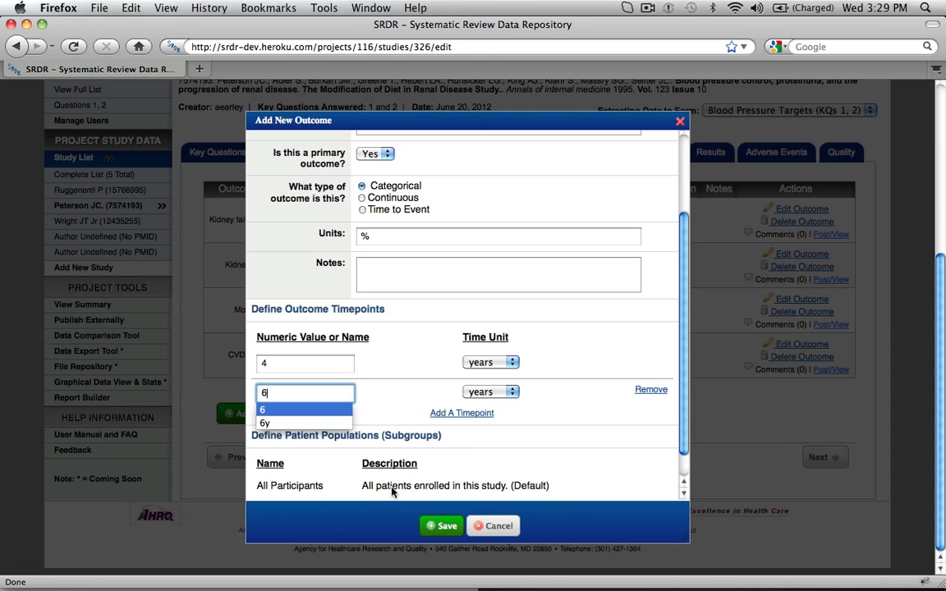
{"action": "left_click", "coordinate": [614, 476]}
Add a patient subgroup named >65yo to the new Kidney failure outcome and save the outcome.
{"action": "scroll", "coordinate": [614, 476], "scroll_direction": "down", "scroll_amount": 1}
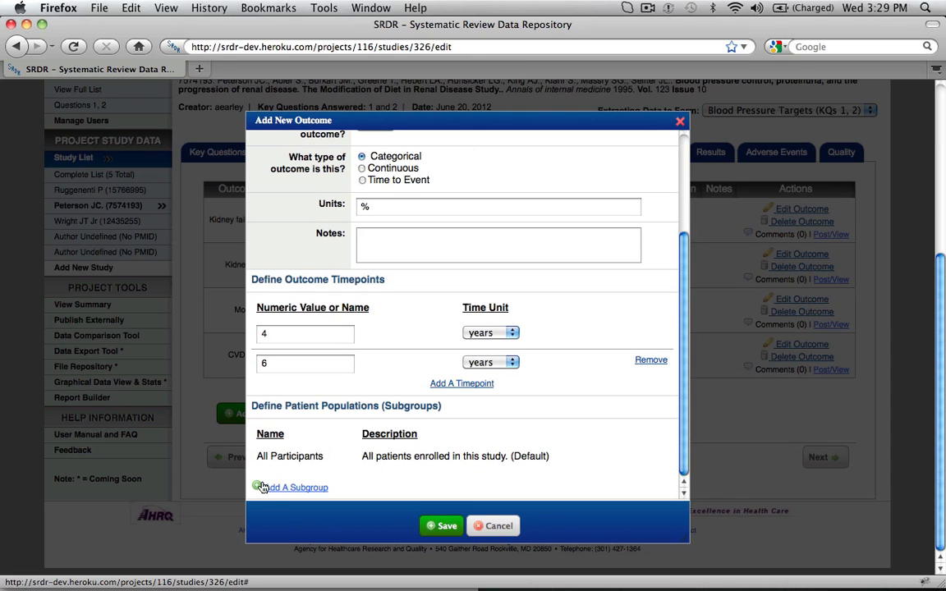
{"action": "left_click", "coordinate": [288, 491]}
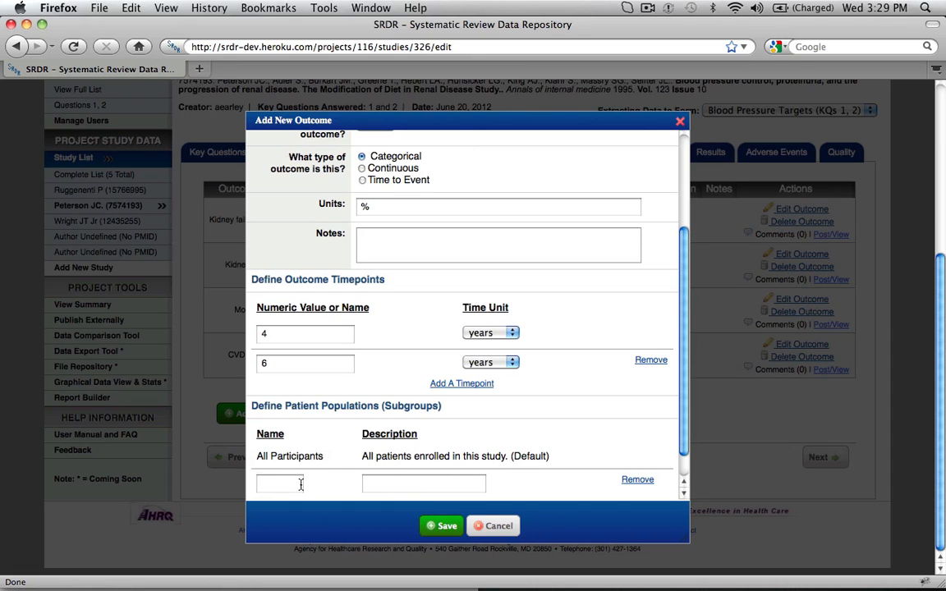
{"action": "left_click", "coordinate": [274, 484]}
{"action": "type", "text": ">65"}
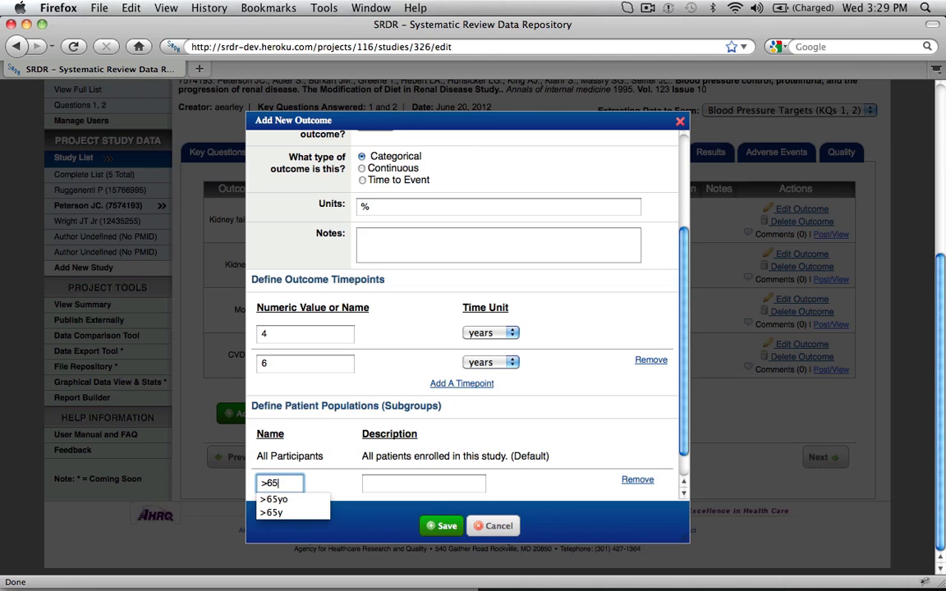
{"action": "left_click", "coordinate": [306, 499]}
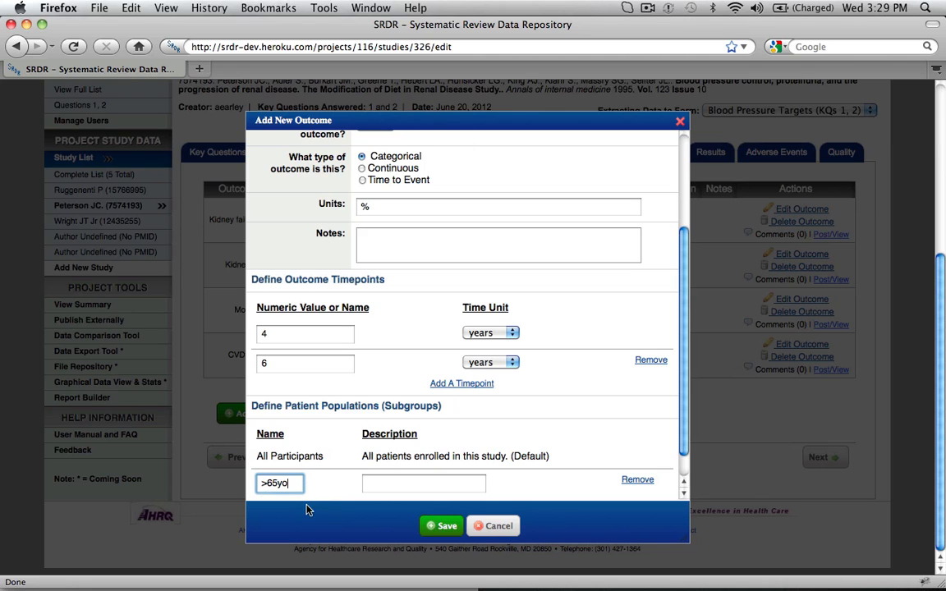
{"action": "left_click", "coordinate": [456, 525]}
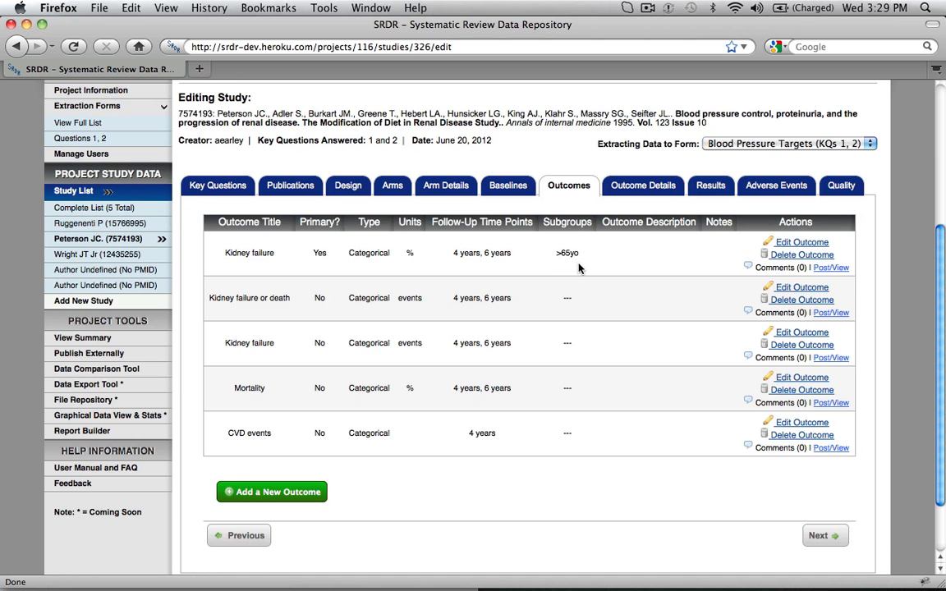
Open the results table for the Kidney failure or death outcome and review its descriptive, between-arm and within-arm sections.
{"action": "left_click", "coordinate": [712, 191]}
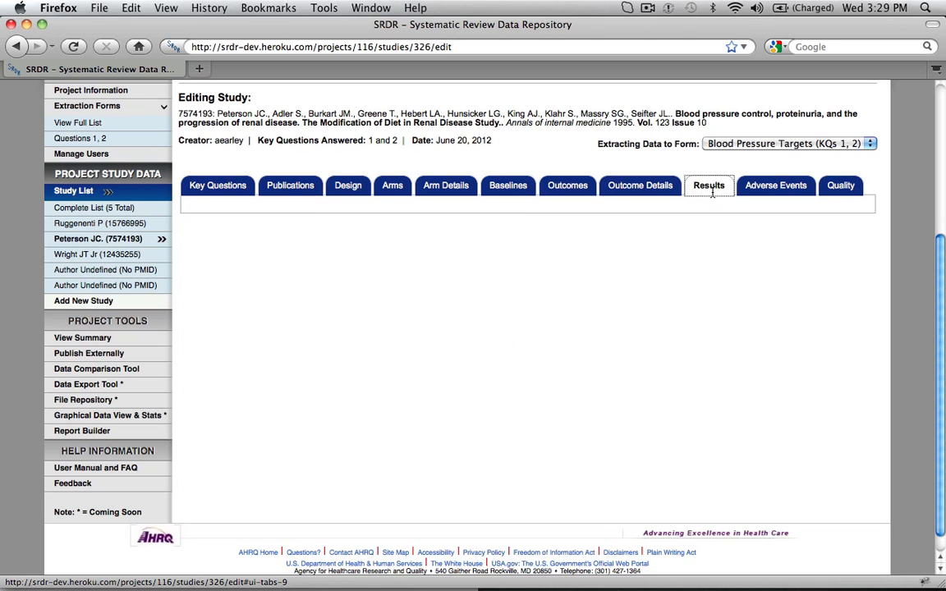
{"action": "left_click", "coordinate": [526, 230]}
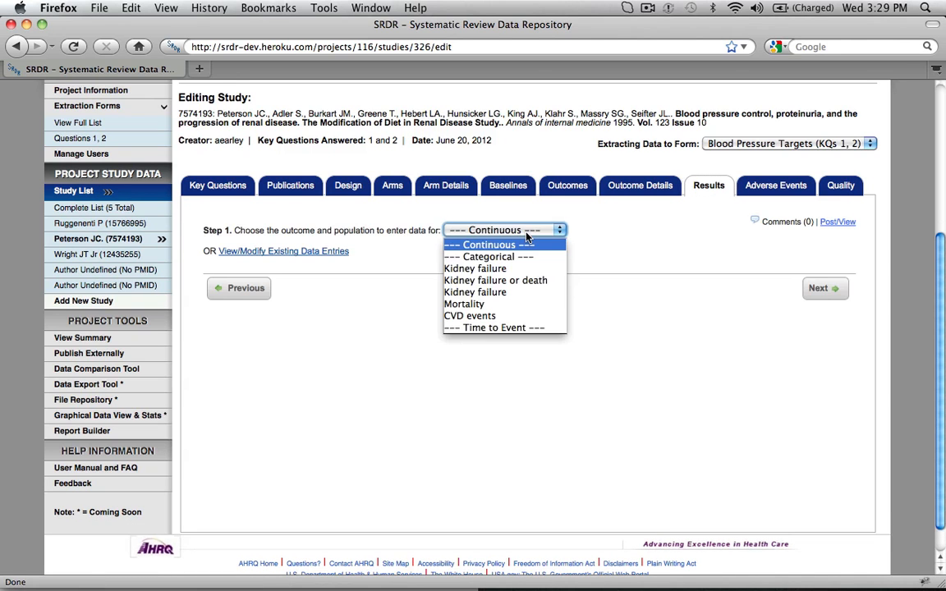
{"action": "left_click", "coordinate": [495, 280]}
{"action": "scroll", "coordinate": [553, 206], "scroll_direction": "down", "scroll_amount": 5}
{"action": "scroll", "coordinate": [615, 234], "scroll_direction": "up", "scroll_amount": 1}
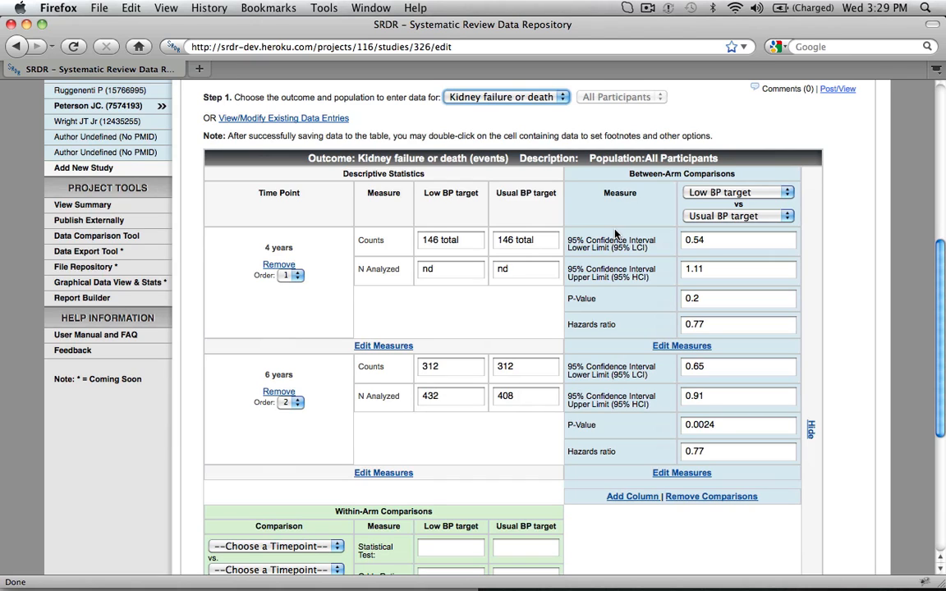
{"action": "scroll", "coordinate": [614, 234], "scroll_direction": "down", "scroll_amount": 1}
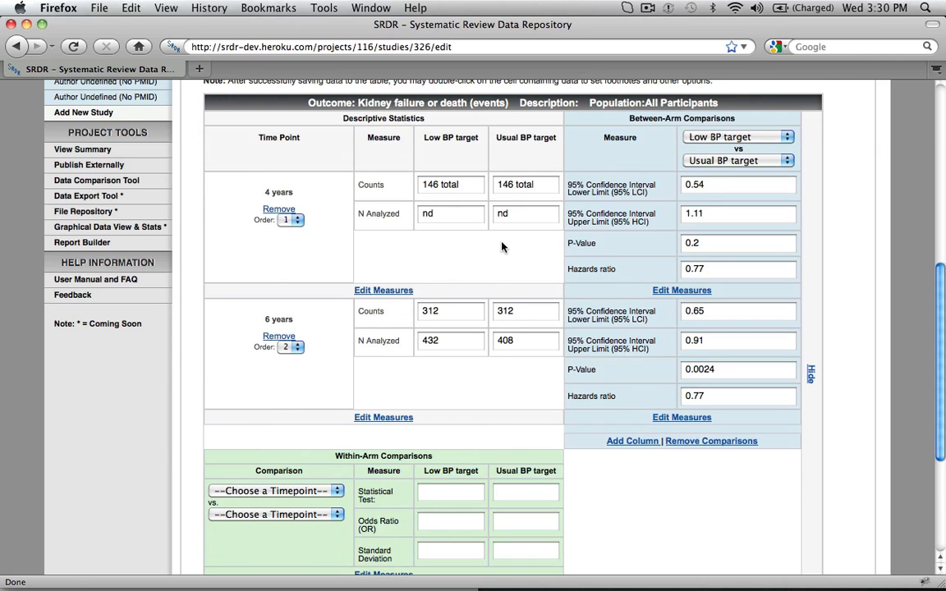
{"action": "scroll", "coordinate": [502, 246], "scroll_direction": "down", "scroll_amount": 3}
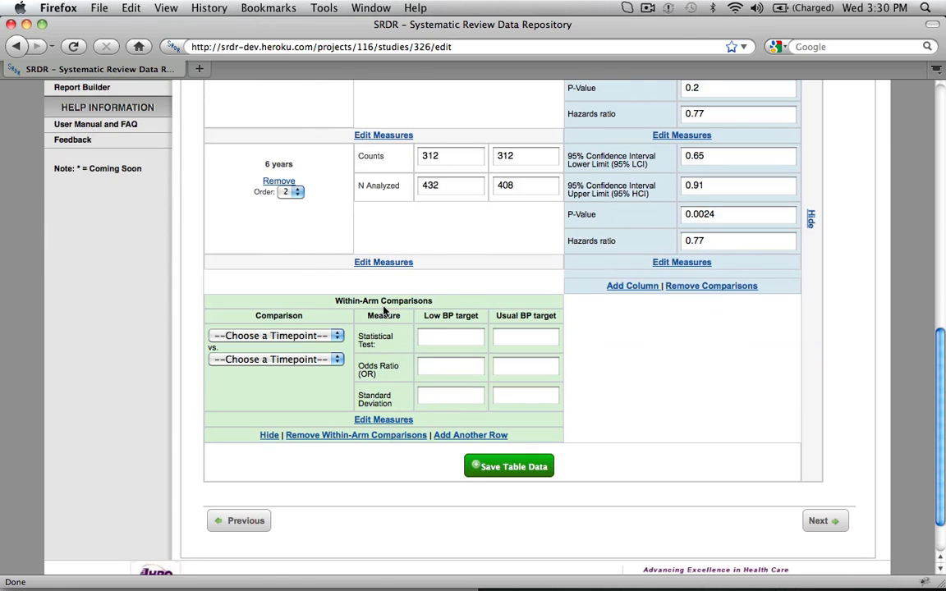
In the within-arm comparison measures, deselect Statistical Test, Odds Ratio (OR) and Standard Deviation.
{"action": "left_click", "coordinate": [393, 421]}
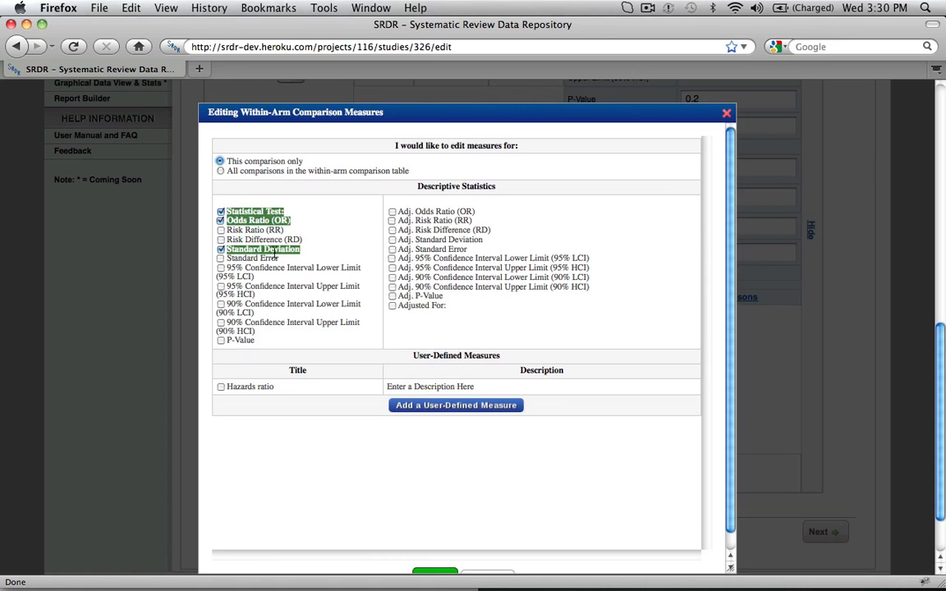
{"action": "left_click", "coordinate": [221, 220]}
{"action": "left_click", "coordinate": [221, 221]}
{"action": "left_click", "coordinate": [221, 212]}
{"action": "left_click", "coordinate": [221, 220]}
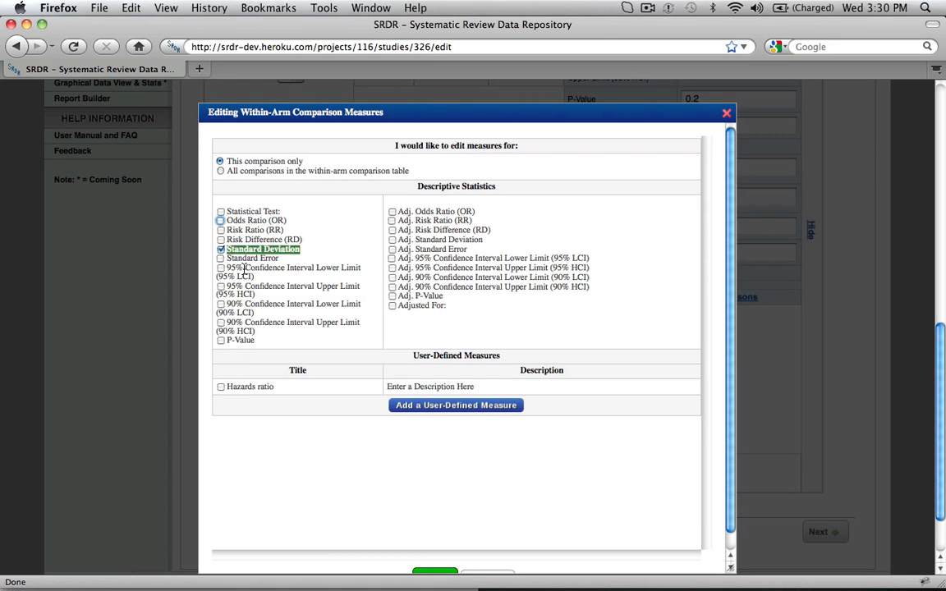
{"action": "left_click", "coordinate": [221, 250]}
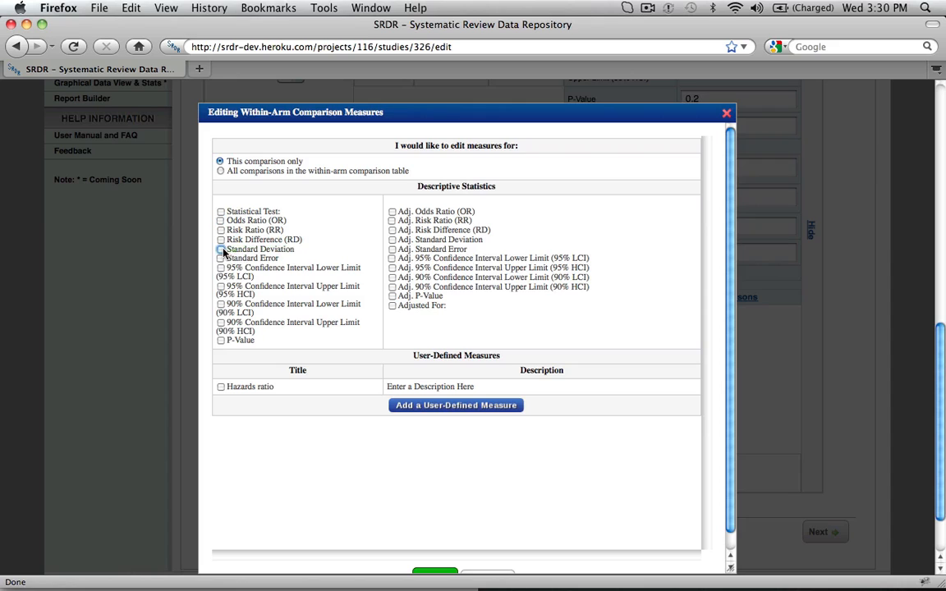
Select P-Value as the measure for all comparisons in the within-arm comparison table and save the measures.
{"action": "left_click", "coordinate": [221, 340]}
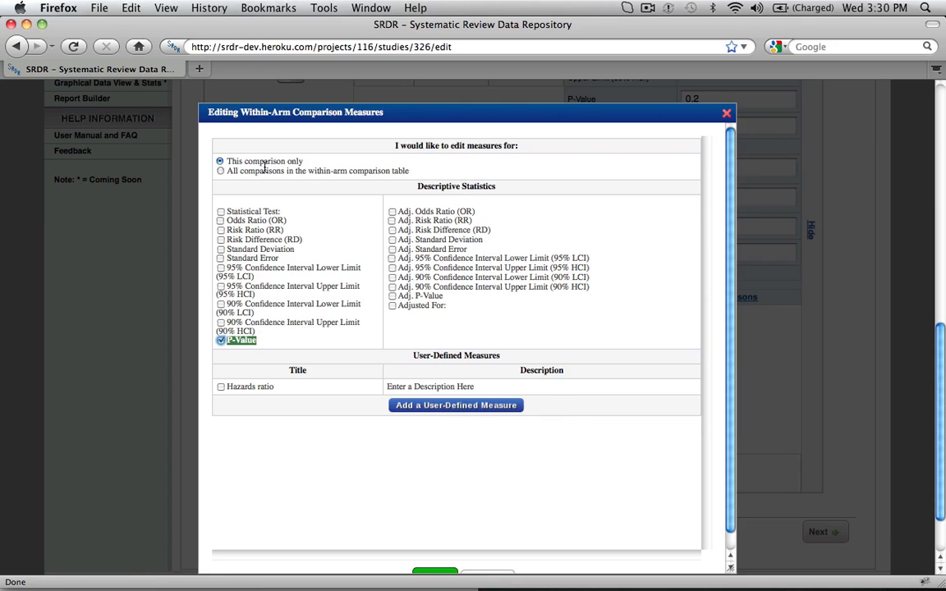
{"action": "left_click", "coordinate": [220, 171]}
{"action": "scroll", "coordinate": [329, 370], "scroll_direction": "down", "scroll_amount": 1}
{"action": "left_click", "coordinate": [435, 567]}
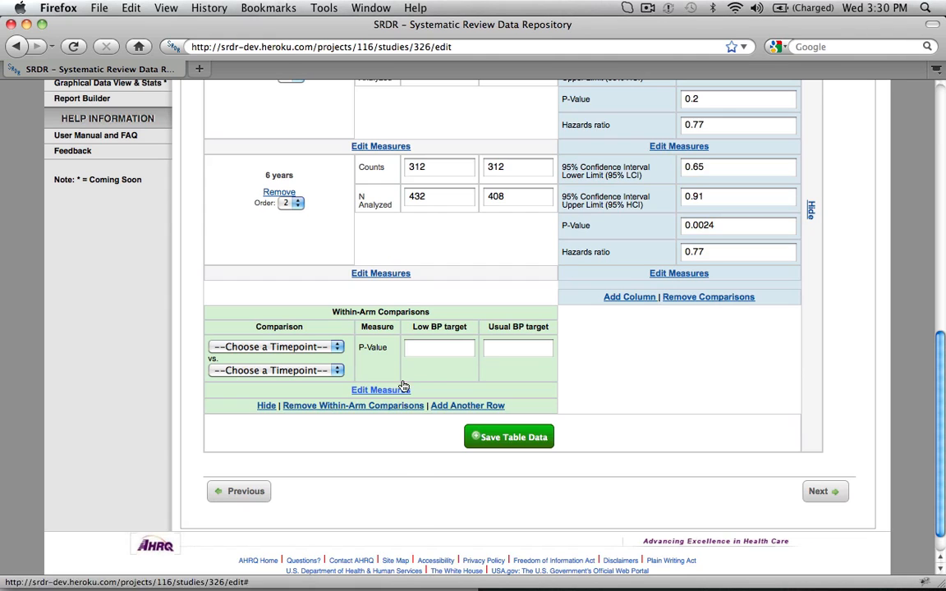
Set the within-arm comparison to 4 years vs 6 years, enter P-Value <0.05 for Low BP target, and save the table data.
{"action": "left_click", "coordinate": [335, 346]}
{"action": "left_click", "coordinate": [335, 372]}
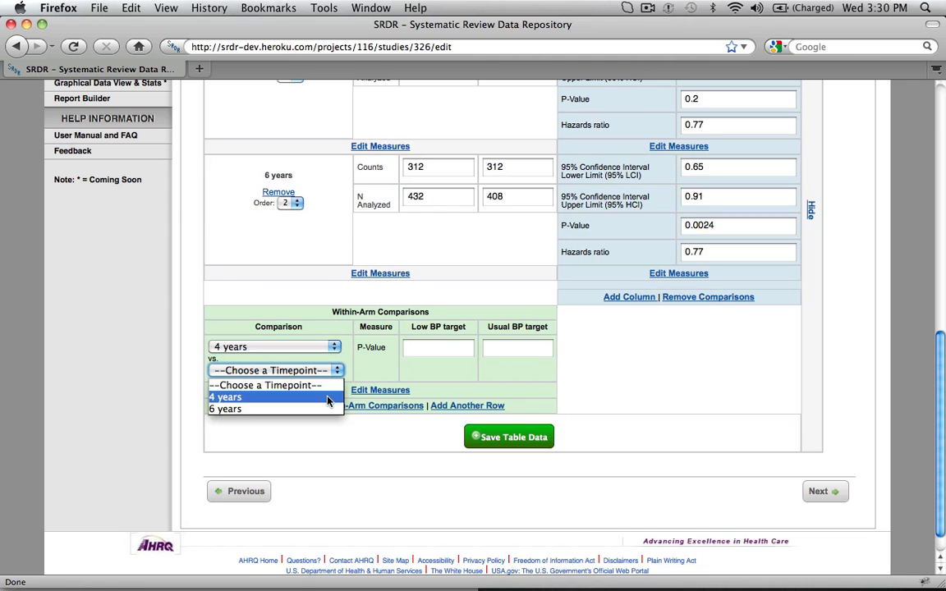
{"action": "left_click", "coordinate": [271, 408]}
{"action": "left_click", "coordinate": [434, 349]}
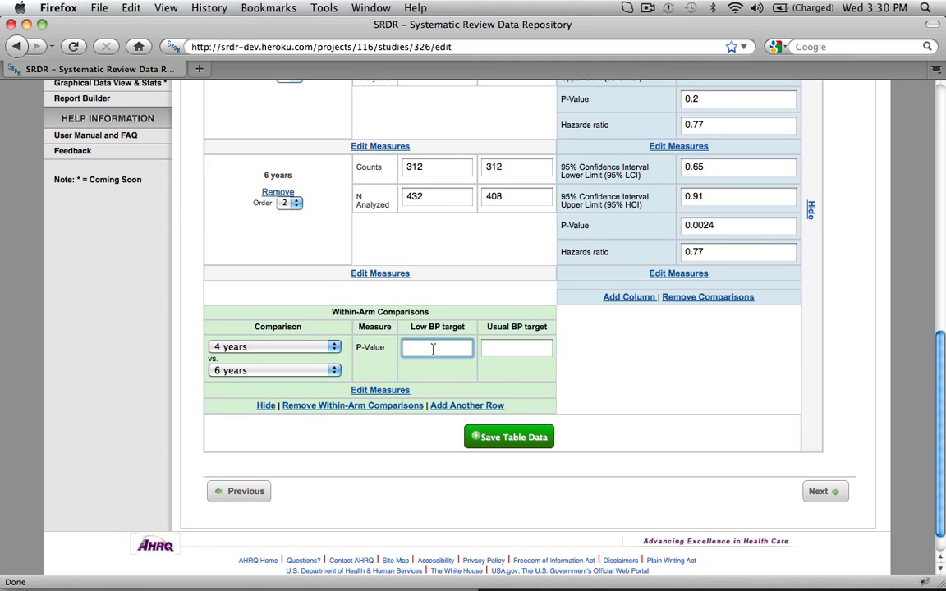
{"action": "type", "text": "<0.05"}
{"action": "left_click", "coordinate": [512, 441]}
Mark the 4-year 95% confidence interval upper limit as calculated, add the footnote "via OpenMeta", and save the field options.
{"action": "scroll", "coordinate": [480, 378], "scroll_direction": "up", "scroll_amount": 5}
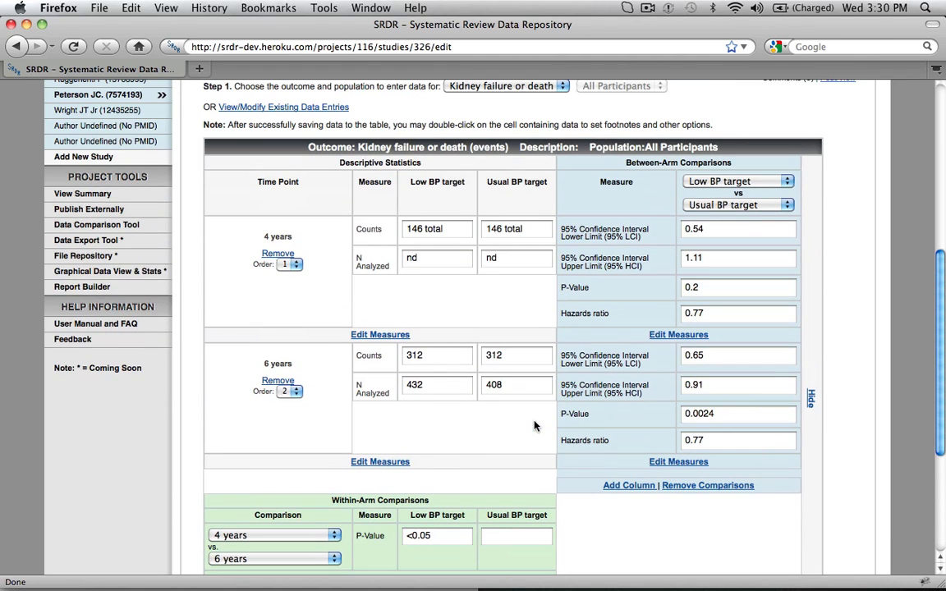
{"action": "double_click", "coordinate": [713, 262]}
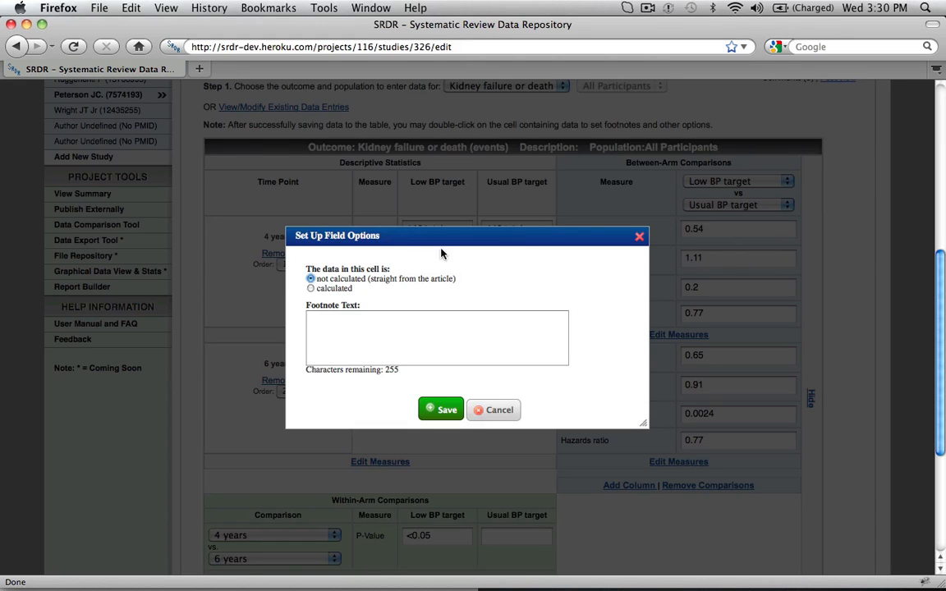
{"action": "left_click", "coordinate": [311, 289]}
{"action": "left_click", "coordinate": [328, 333]}
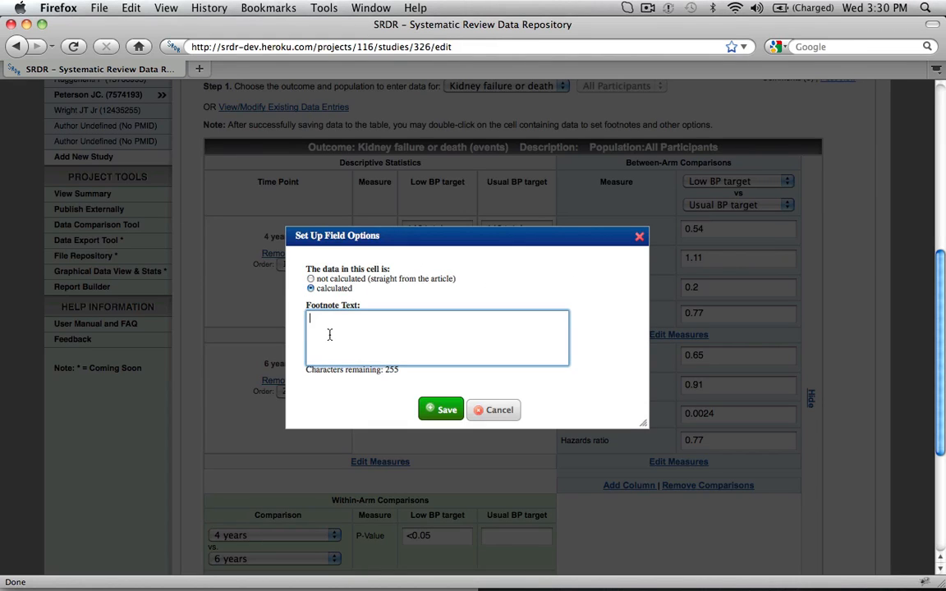
{"action": "type", "text": "via OpenMeta"}
{"action": "left_click", "coordinate": [438, 418]}
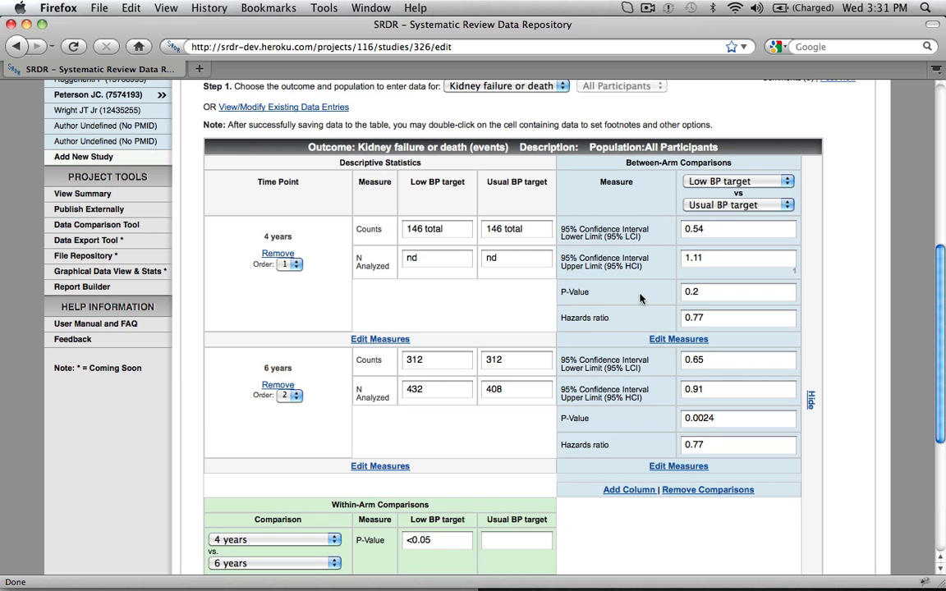
Go to the study's adverse events and choose Stroke as the adverse event title.
{"action": "scroll", "coordinate": [641, 287], "scroll_direction": "up", "scroll_amount": 5}
{"action": "left_click", "coordinate": [767, 204]}
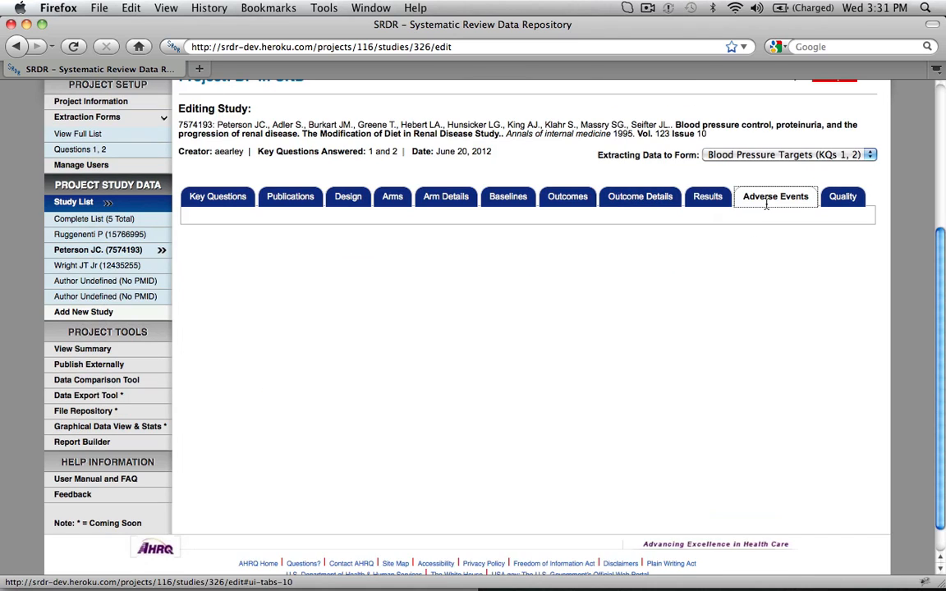
{"action": "left_click", "coordinate": [345, 300]}
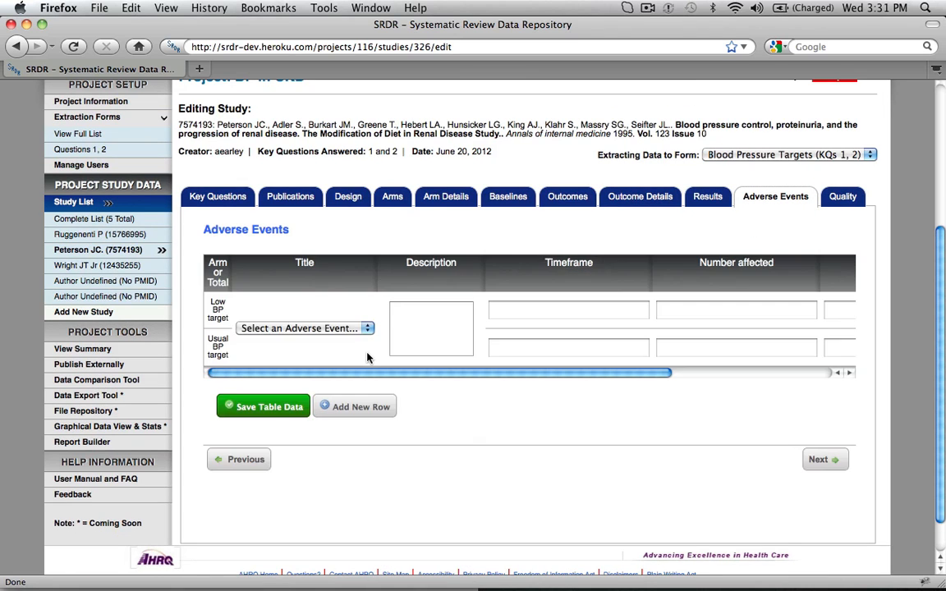
{"action": "left_click", "coordinate": [354, 329]}
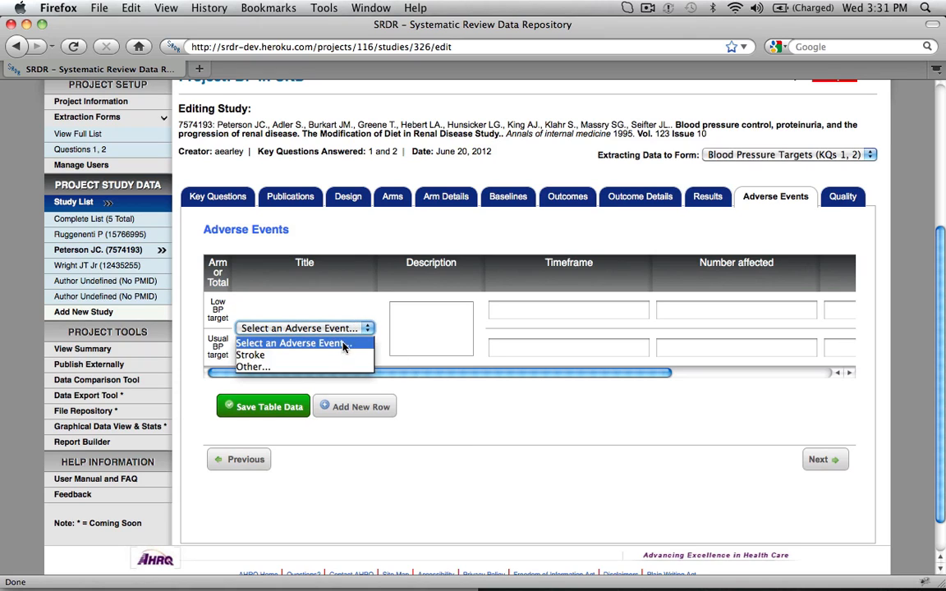
{"action": "left_click", "coordinate": [343, 357]}
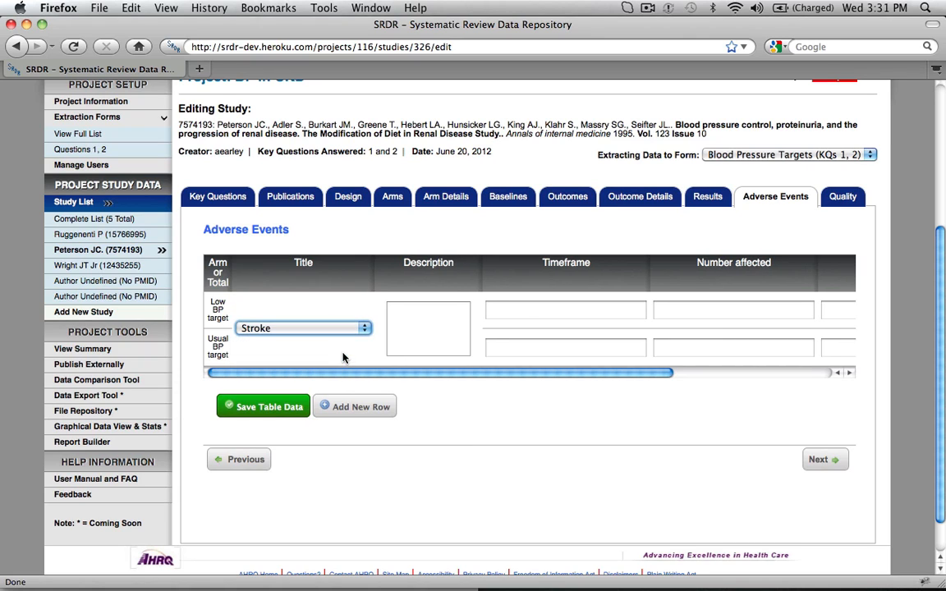
Enter 4y as the Stroke timeframe for both the Low BP target and Usual BP target arms.
{"action": "left_click", "coordinate": [526, 312]}
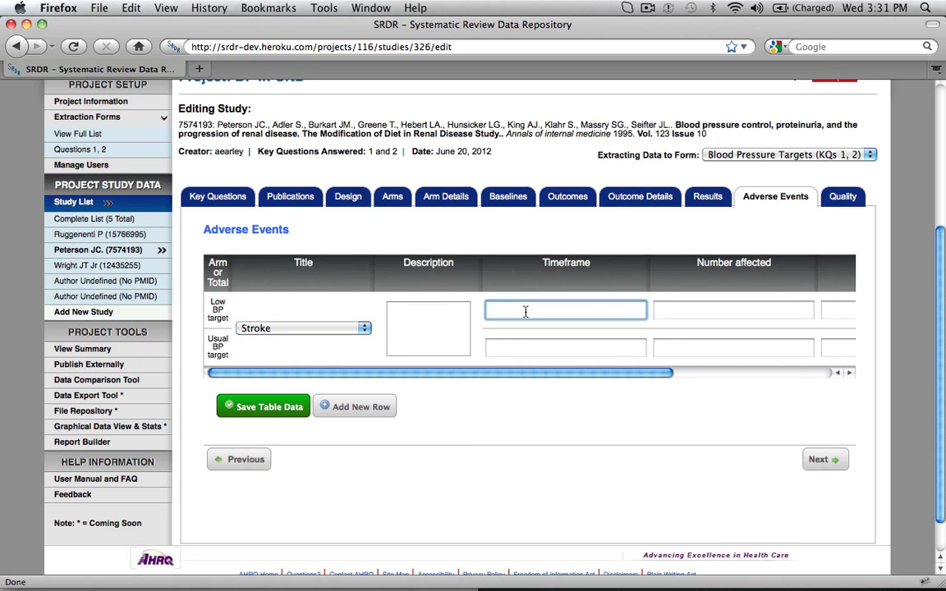
{"action": "type", "text": "4y"}
{"action": "left_click", "coordinate": [526, 341]}
{"action": "type", "text": "4y"}
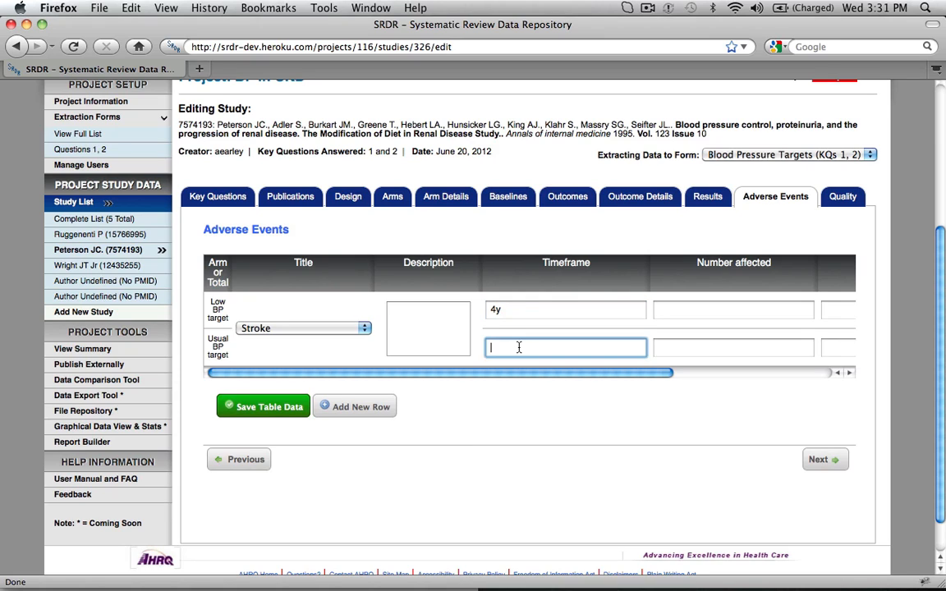
Enter the number affected by Stroke as 20 for Low BP target and 30 for Usual BP target, and save the table data.
{"action": "left_click", "coordinate": [715, 304]}
{"action": "type", "text": "20"}
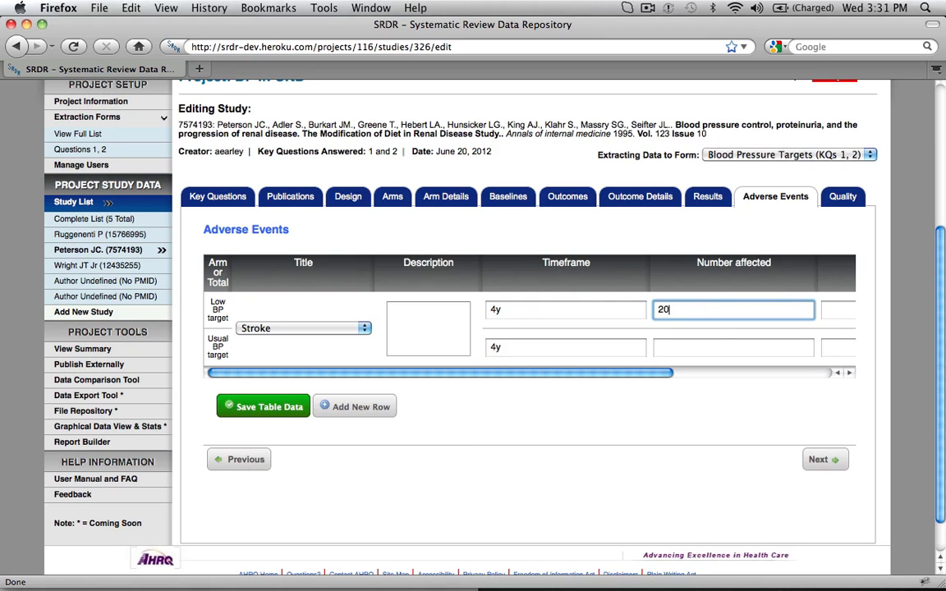
{"action": "left_click", "coordinate": [698, 346]}
{"action": "type", "text": "30"}
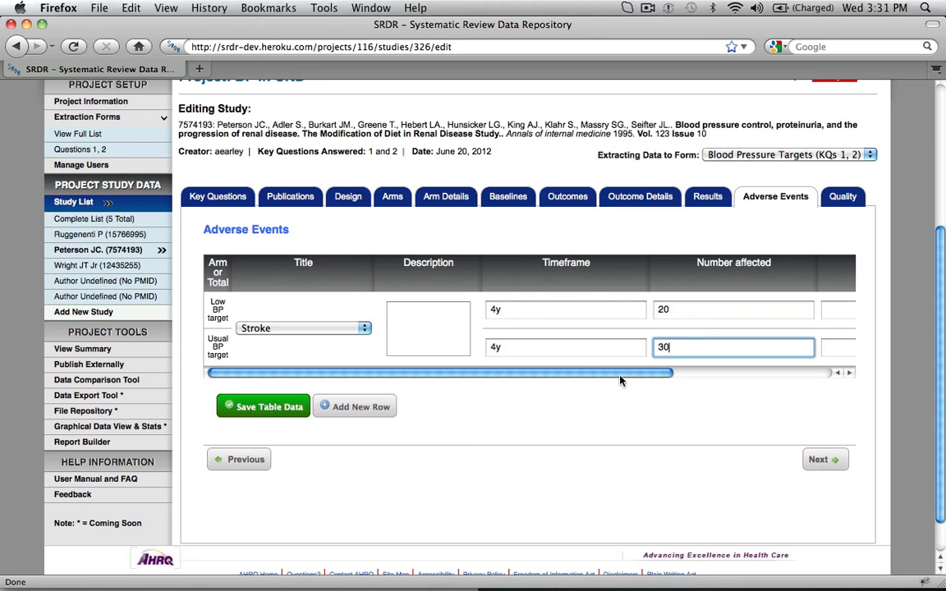
{"action": "left_click", "coordinate": [268, 406]}
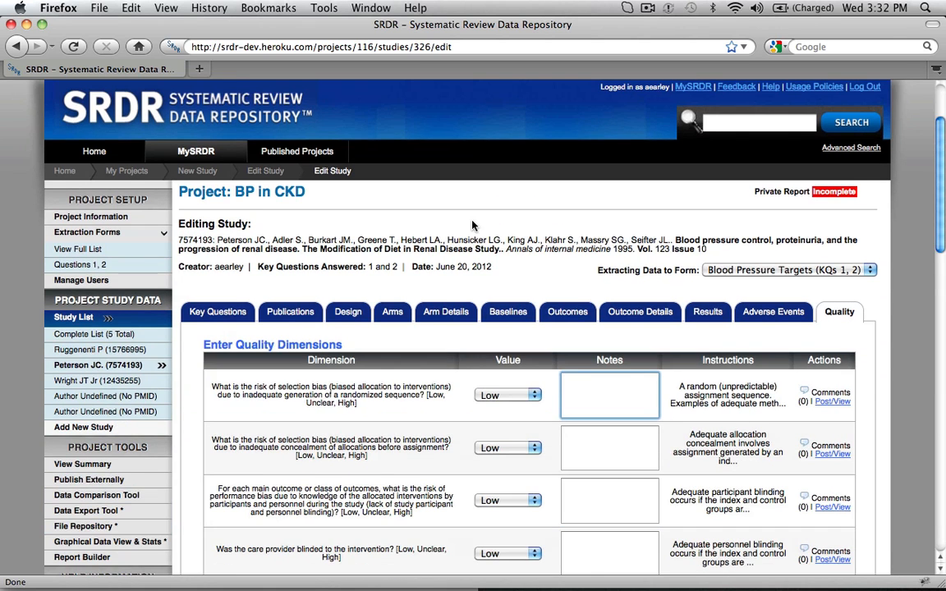
Rate the selection bias from randomized sequence generation as Low and enter the note "nd" for that quality dimension.
{"action": "scroll", "coordinate": [473, 224], "scroll_direction": "down", "scroll_amount": 3}
{"action": "left_click", "coordinate": [536, 395]}
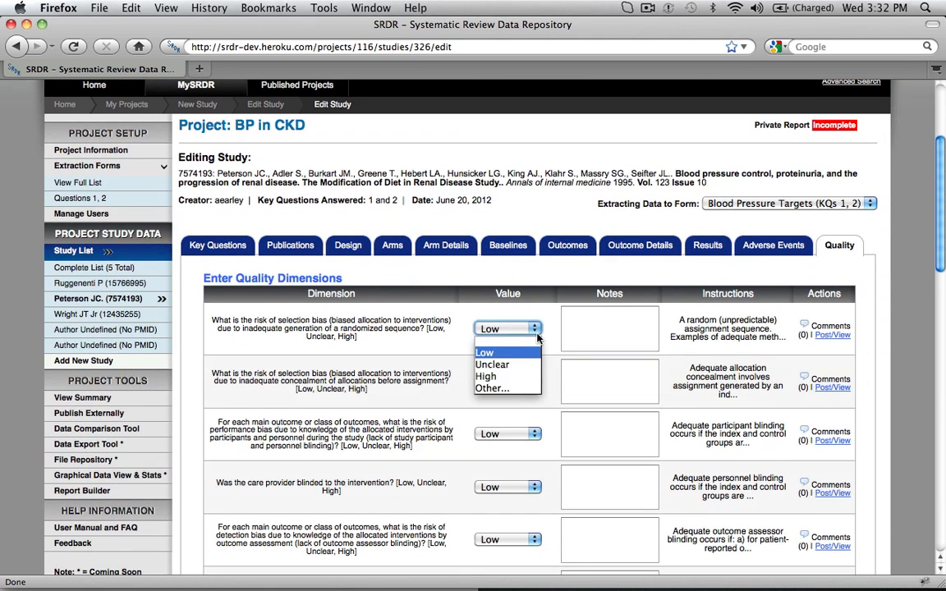
{"action": "left_click", "coordinate": [485, 352]}
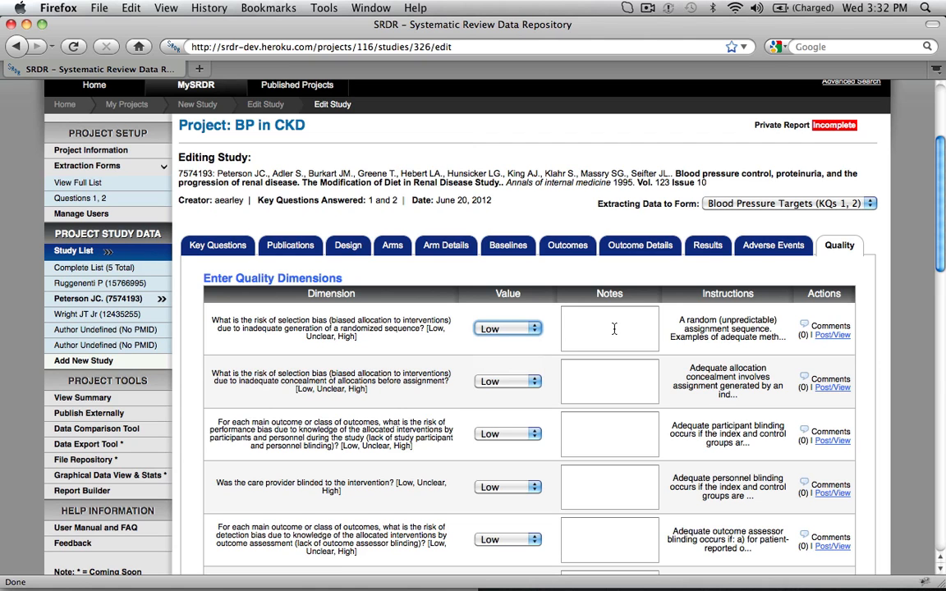
{"action": "left_click", "coordinate": [614, 329]}
{"action": "type", "text": "no"}
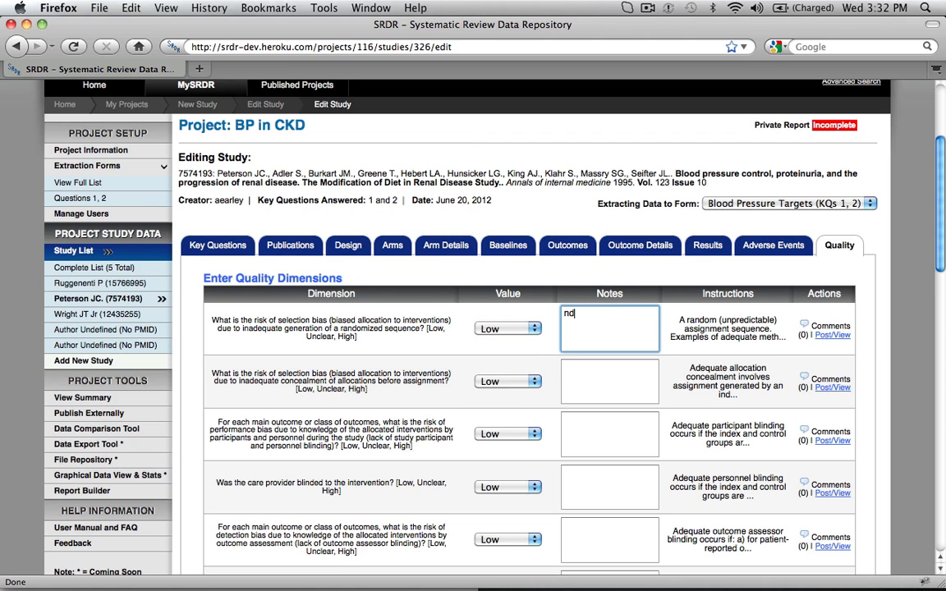
{"action": "scroll", "coordinate": [394, 349], "scroll_direction": "down", "scroll_amount": 15}
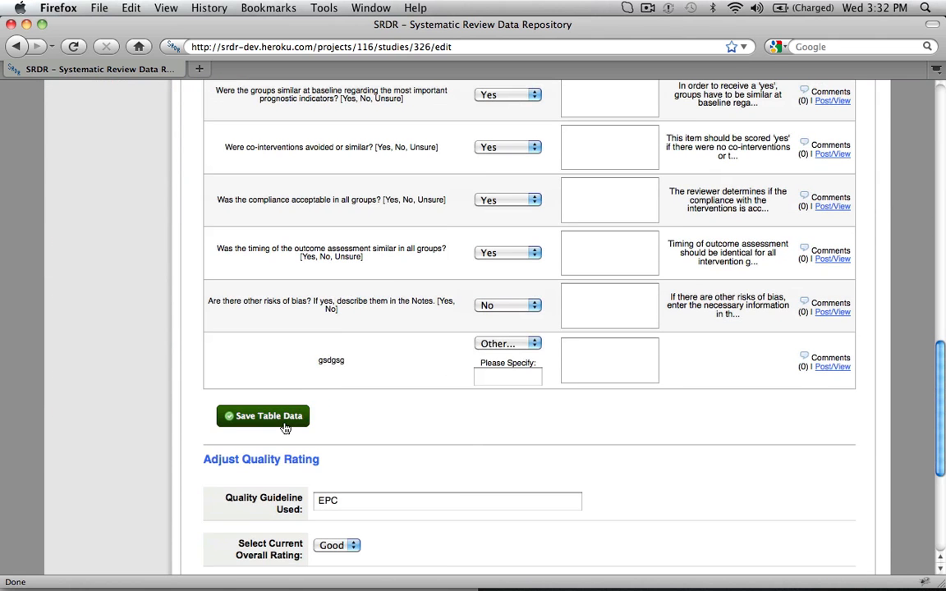
Enter EPC as the quality guideline used, select Good as the overall rating, and save the quality rating.
{"action": "scroll", "coordinate": [422, 429], "scroll_direction": "down", "scroll_amount": 2}
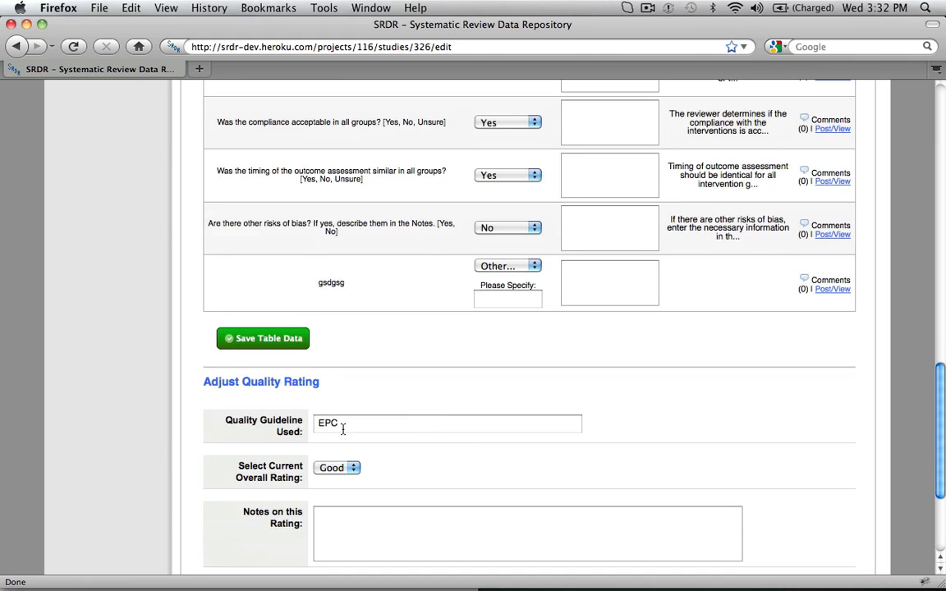
{"action": "left_click_drag", "start_coordinate": [372, 426], "coordinate": [300, 426]}
{"action": "type", "text": "EPC"}
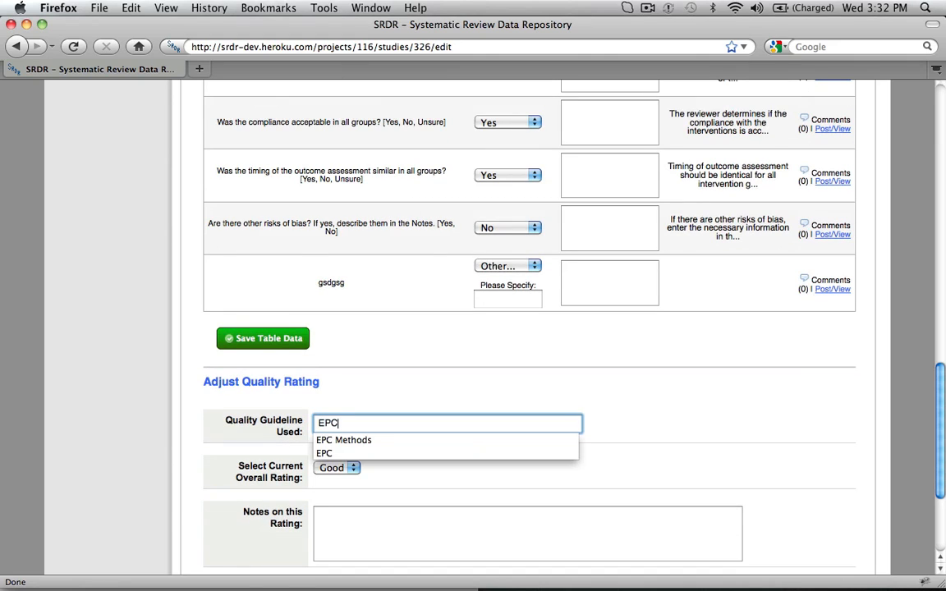
{"action": "left_click", "coordinate": [323, 451]}
{"action": "left_click", "coordinate": [328, 469]}
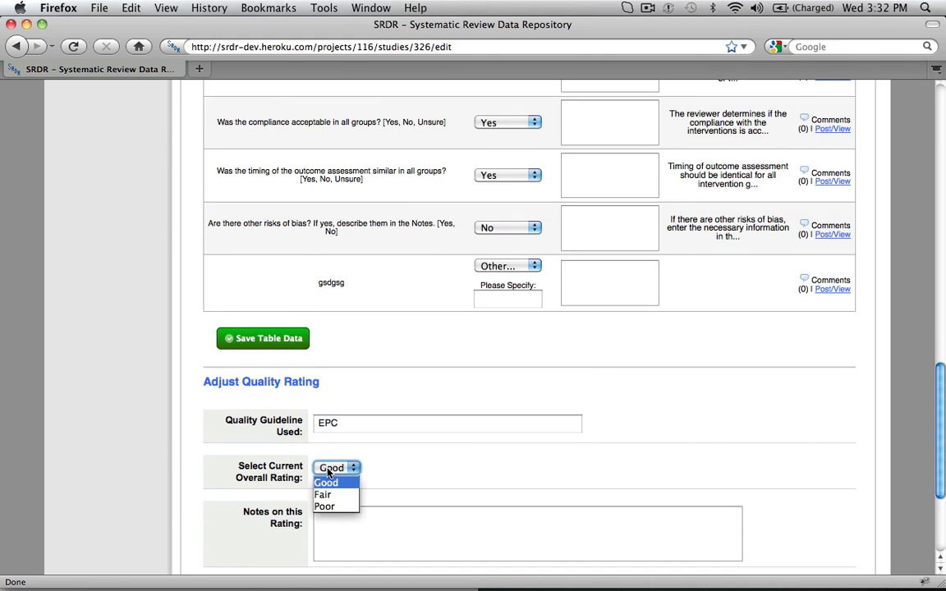
{"action": "left_click", "coordinate": [330, 485]}
{"action": "scroll", "coordinate": [329, 489], "scroll_direction": "down", "scroll_amount": 5}
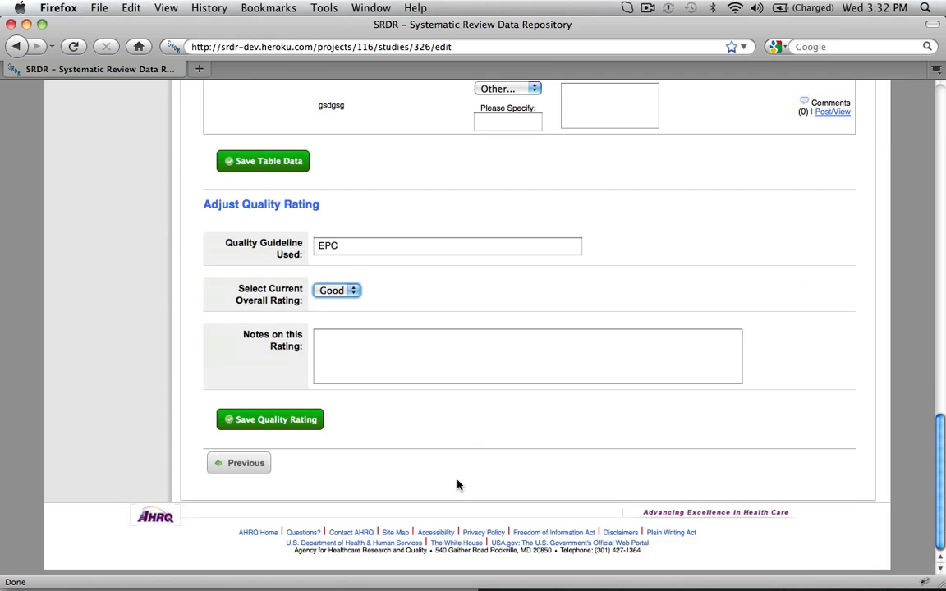
{"action": "left_click", "coordinate": [265, 424]}
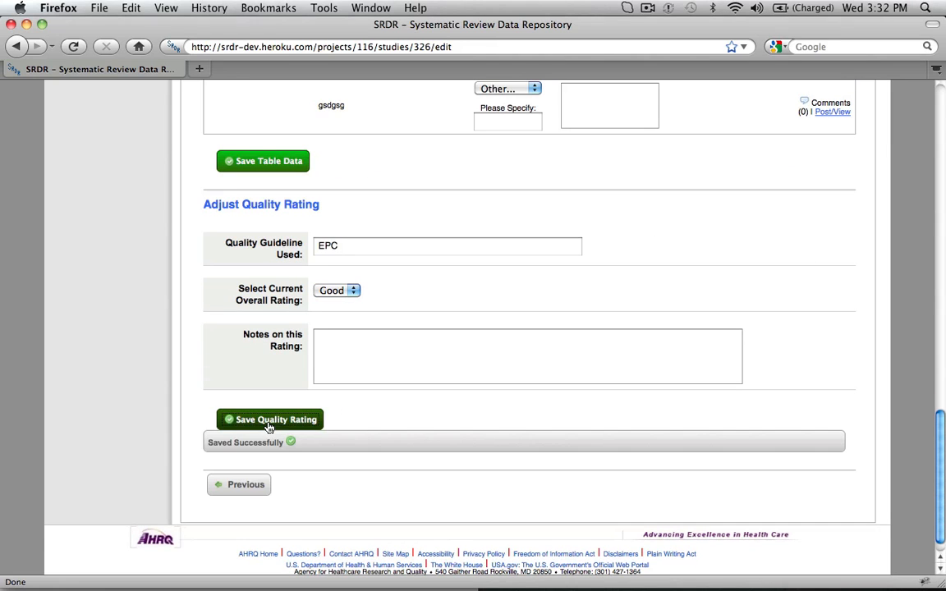
Open the summary of the BP in CKD project.
{"action": "scroll", "coordinate": [268, 426], "scroll_direction": "up", "scroll_amount": 10}
{"action": "scroll", "coordinate": [268, 426], "scroll_direction": "up", "scroll_amount": 12}
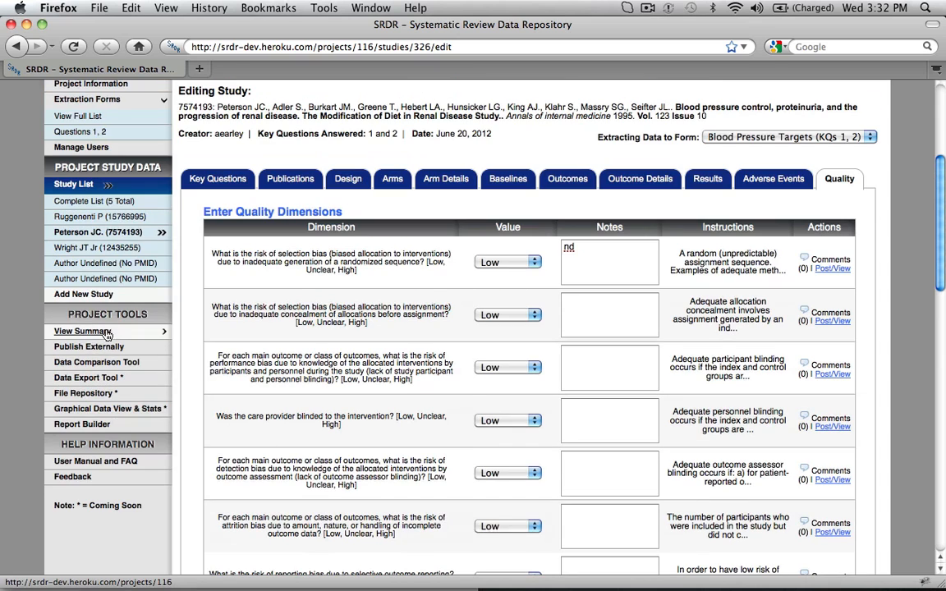
{"action": "left_click", "coordinate": [94, 332]}
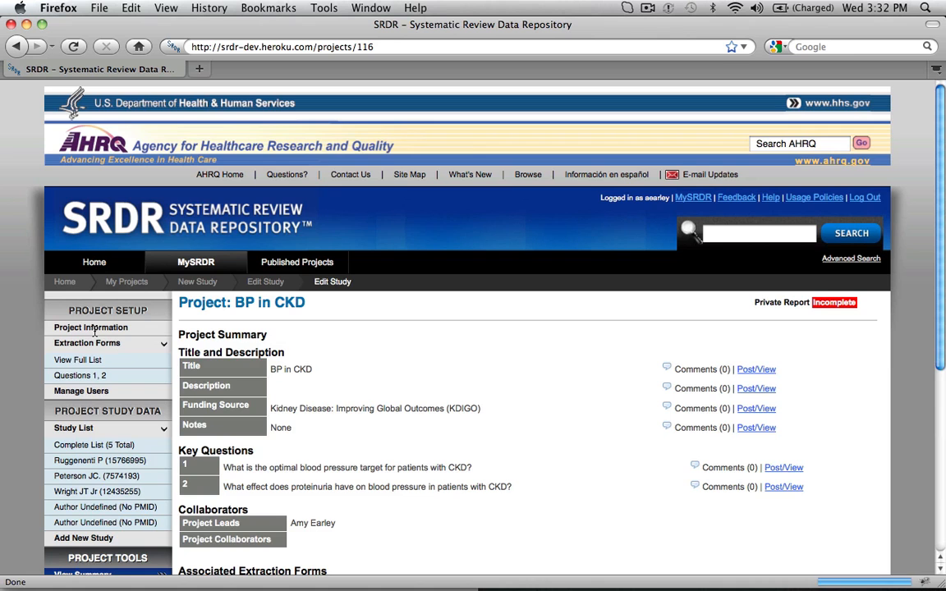
Preview the associated 1995 Modification of Diet in Renal Disease study and review its publications, arms, design details and baseline characteristics.
{"action": "scroll", "coordinate": [410, 412], "scroll_direction": "down", "scroll_amount": 3}
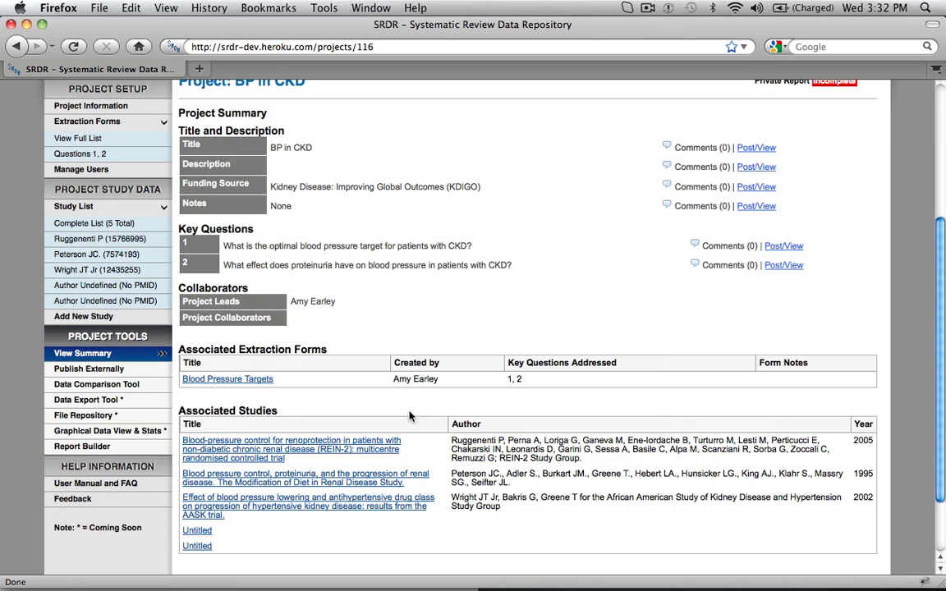
{"action": "left_click", "coordinate": [327, 483]}
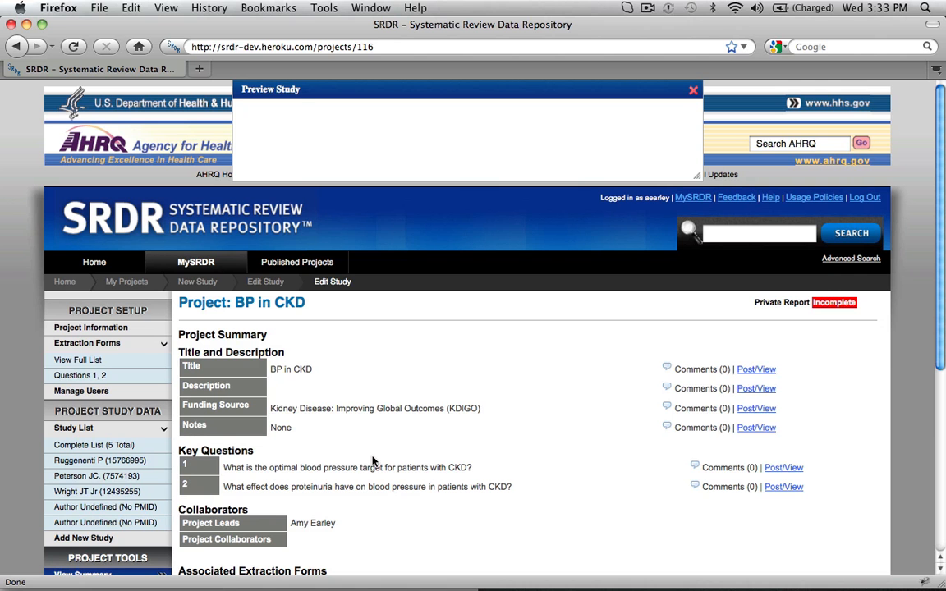
{"action": "scroll", "coordinate": [372, 462], "scroll_direction": "down", "scroll_amount": 5}
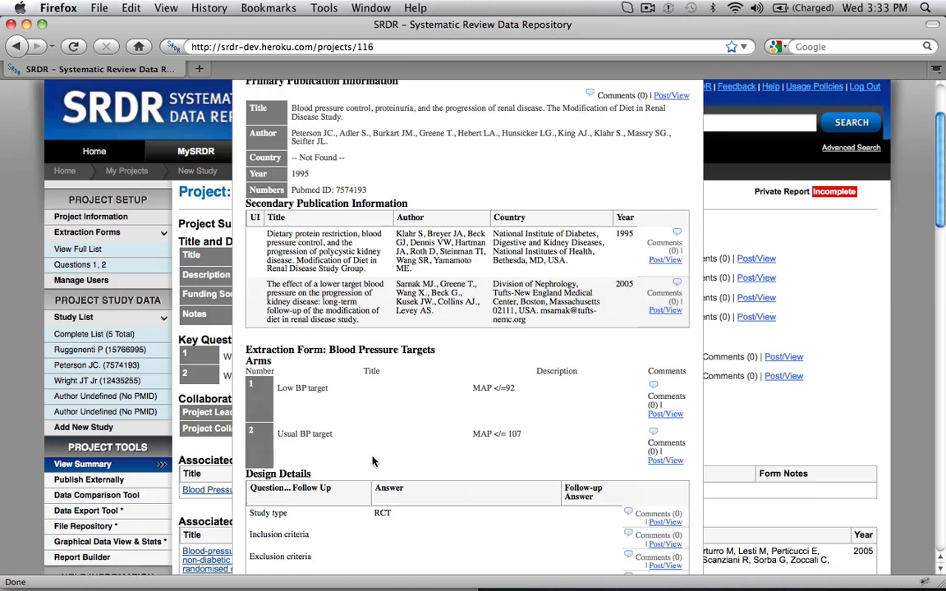
{"action": "scroll", "coordinate": [372, 462], "scroll_direction": "down", "scroll_amount": 10}
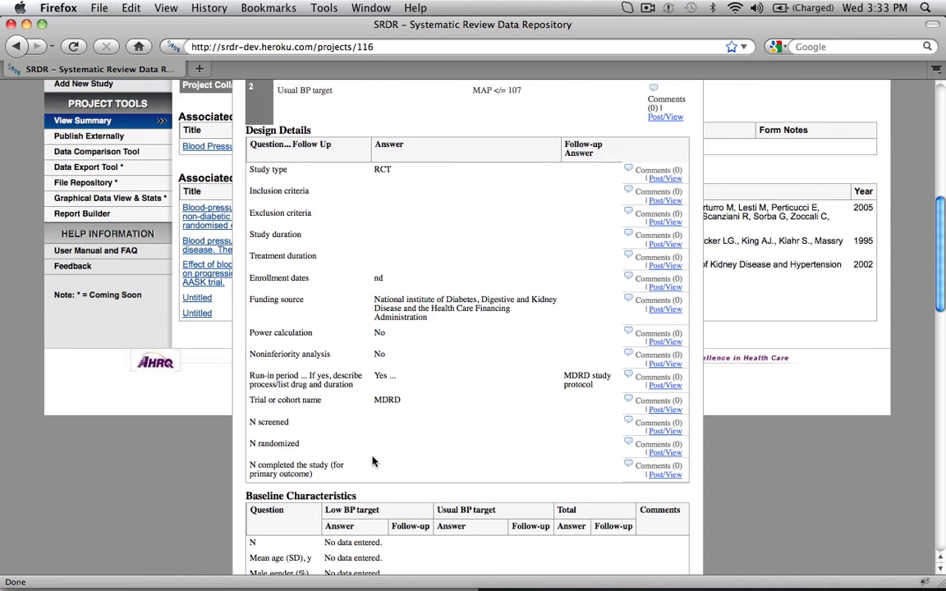
{"action": "scroll", "coordinate": [372, 461], "scroll_direction": "down", "scroll_amount": 3}
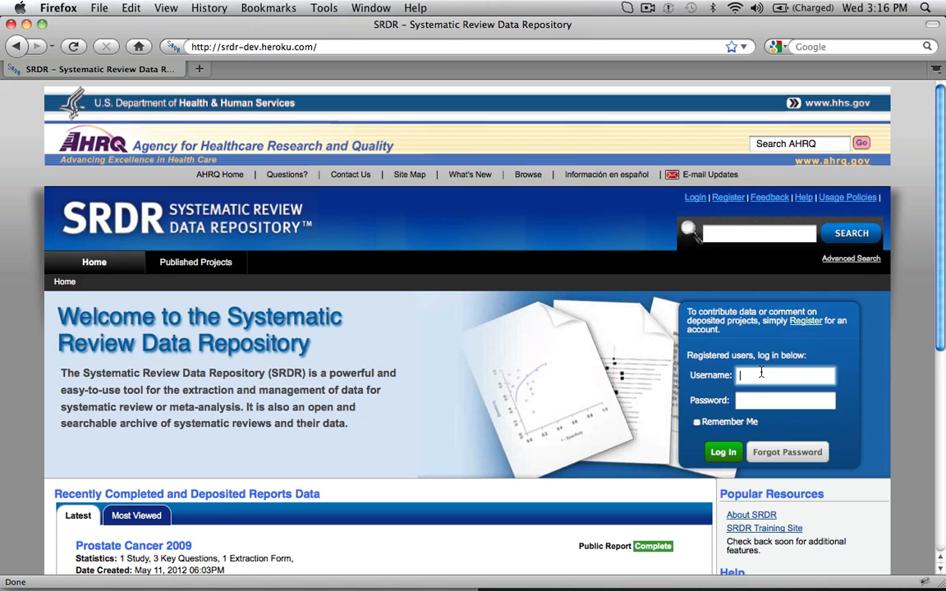